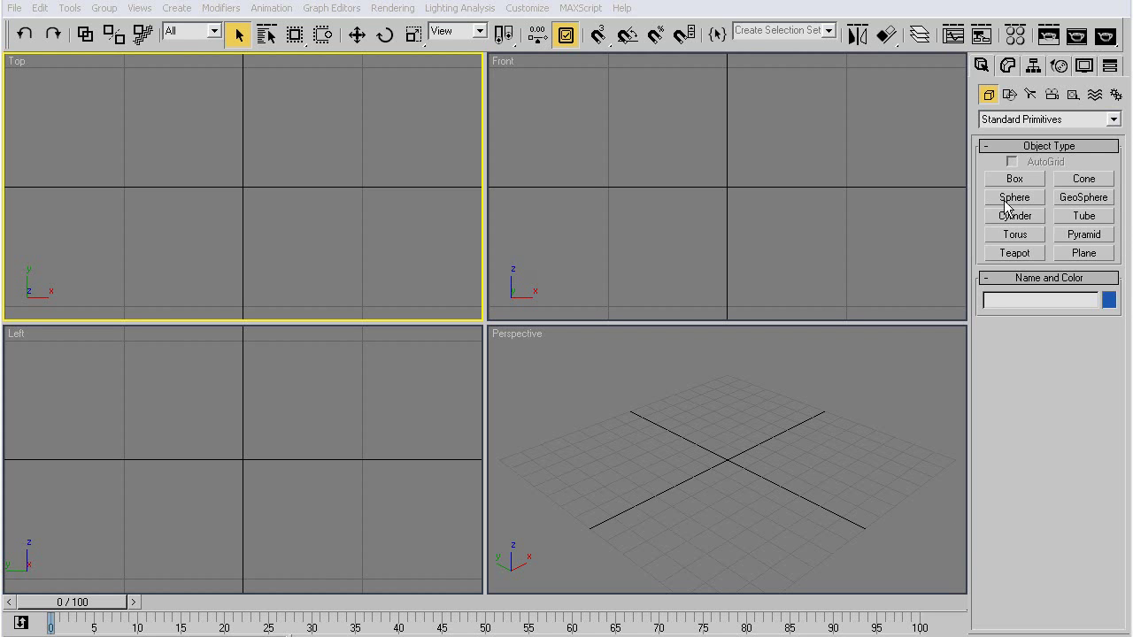
# Draw an open five-point line in the Top view, straight at the start and zigzagging along the X axis.
pyautogui.click(1020, 13)
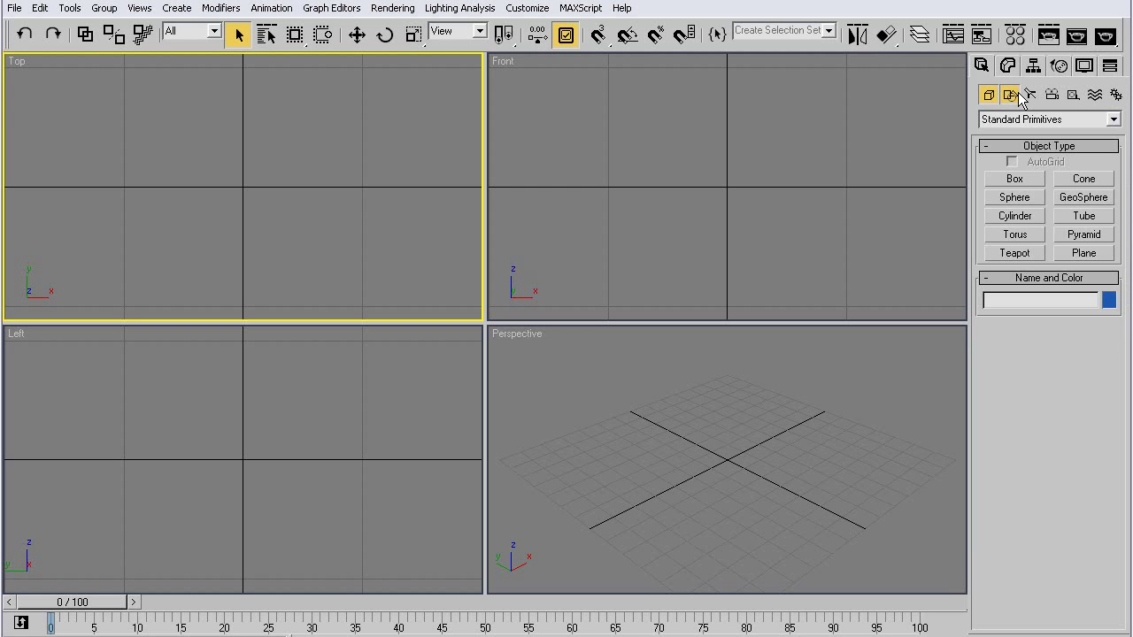
pyautogui.click(1010, 95)
pyautogui.click(1025, 194)
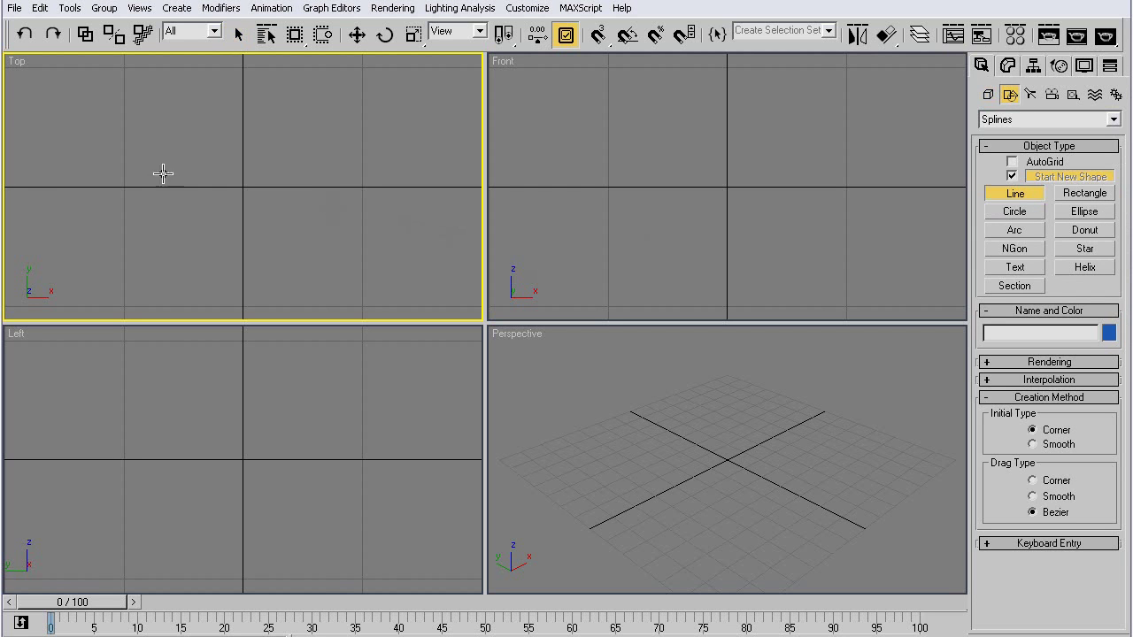
pyautogui.click(49, 184)
pyautogui.click(160, 184)
pyautogui.click(225, 143)
pyautogui.click(368, 247)
pyautogui.click(461, 188)
pyautogui.rightClick(462, 188)
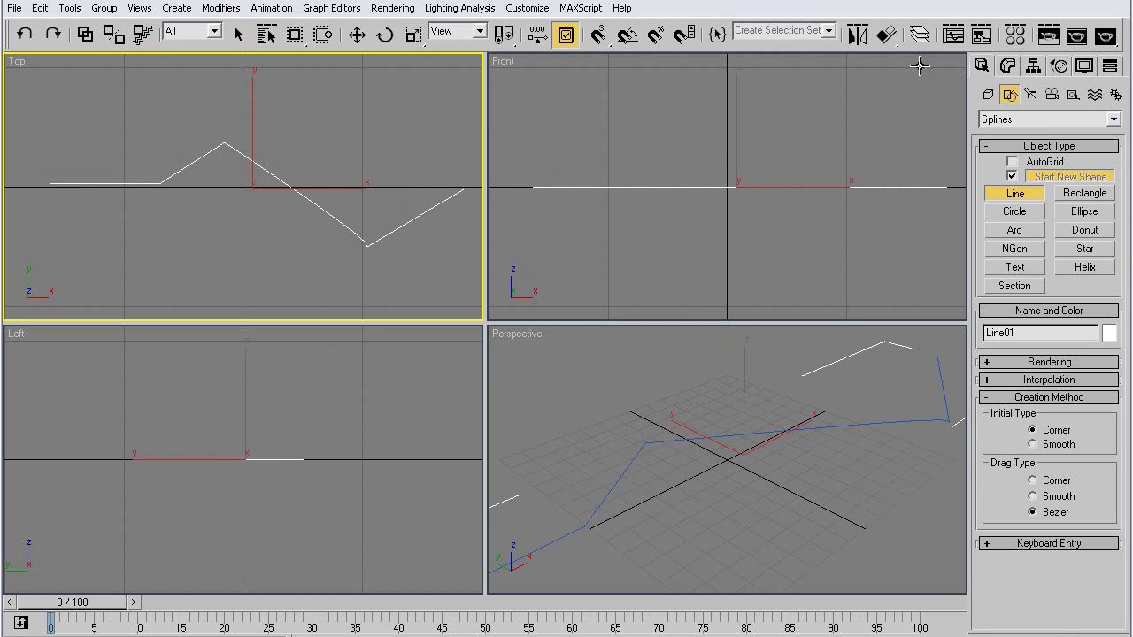
# Select the line's middle vertices and convert them to Smooth so the path becomes a curve.
pyautogui.click(1008, 66)
pyautogui.click(1018, 151)
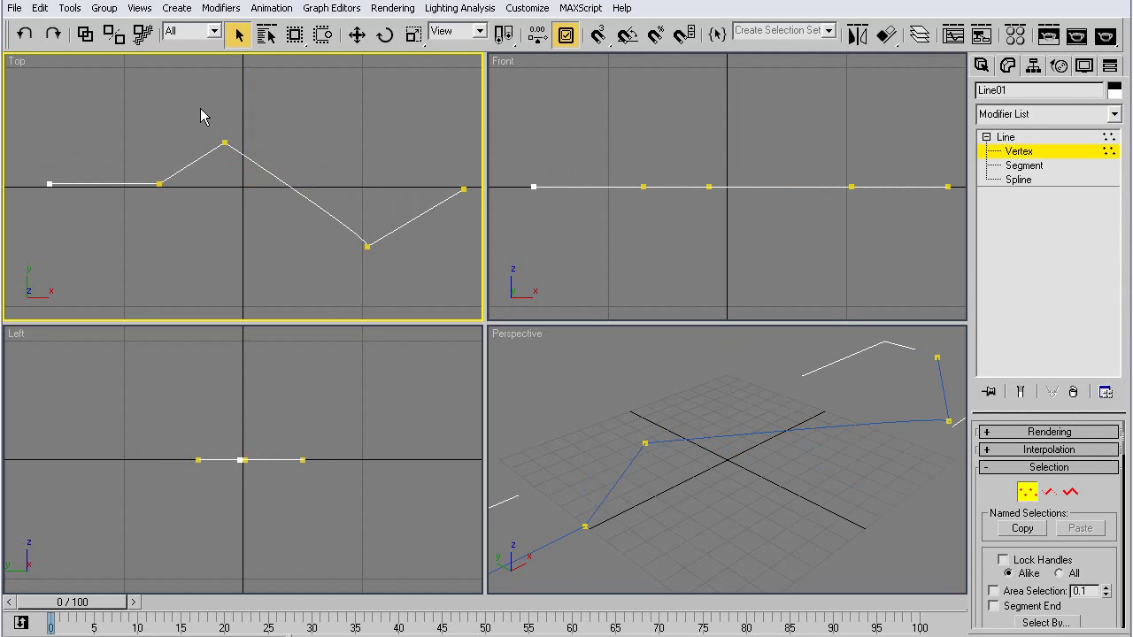
pyautogui.moveTo(133, 112); pyautogui.dragTo(378, 301)
pyautogui.rightClick(361, 262)
pyautogui.click(326, 160)
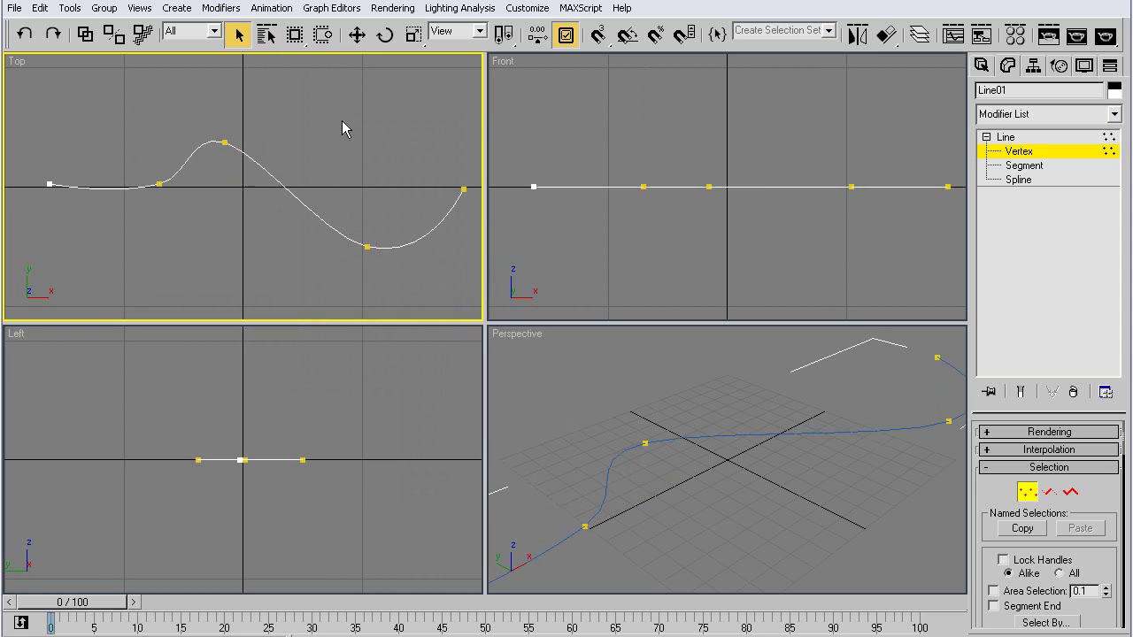
# Move the vertex at the curve's upper peak down and to the right to flatten the bend.
pyautogui.click(225, 142)
pyautogui.press('w')
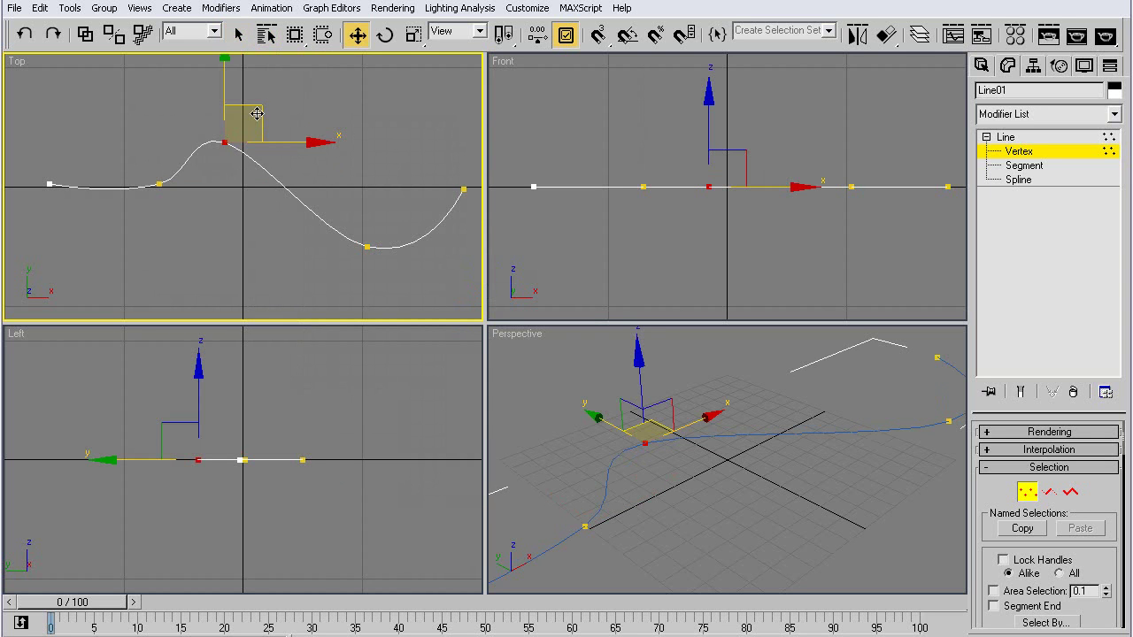
pyautogui.moveTo(247, 131); pyautogui.dragTo(288, 166)
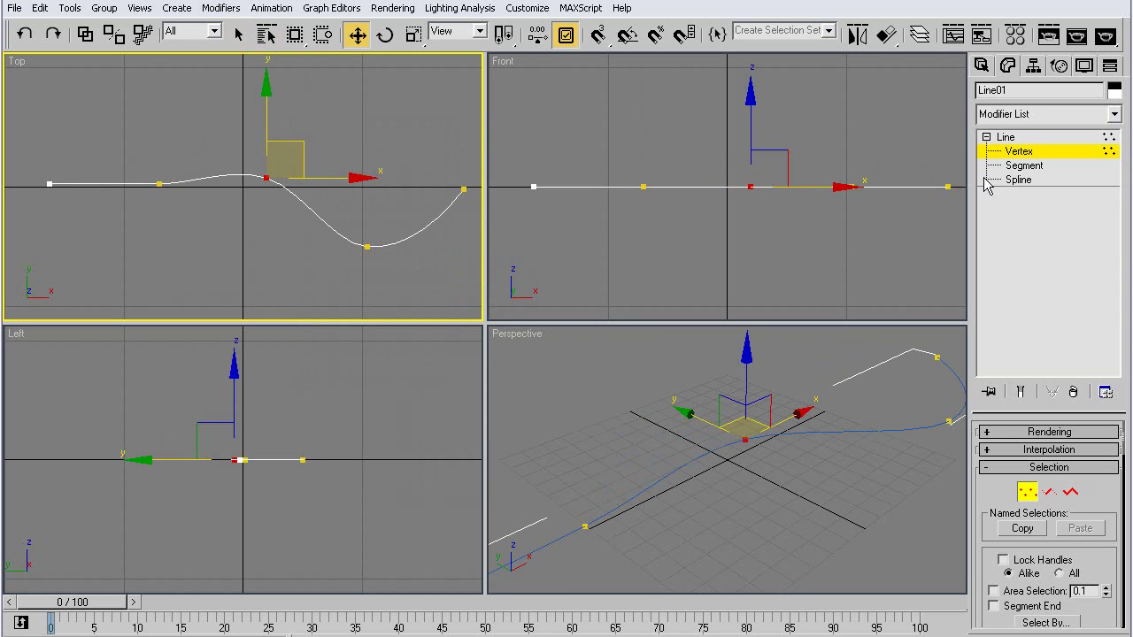
pyautogui.click(1006, 137)
# Create a dummy helper near the start of the line in the Top view.
pyautogui.click(981, 66)
pyautogui.click(1073, 94)
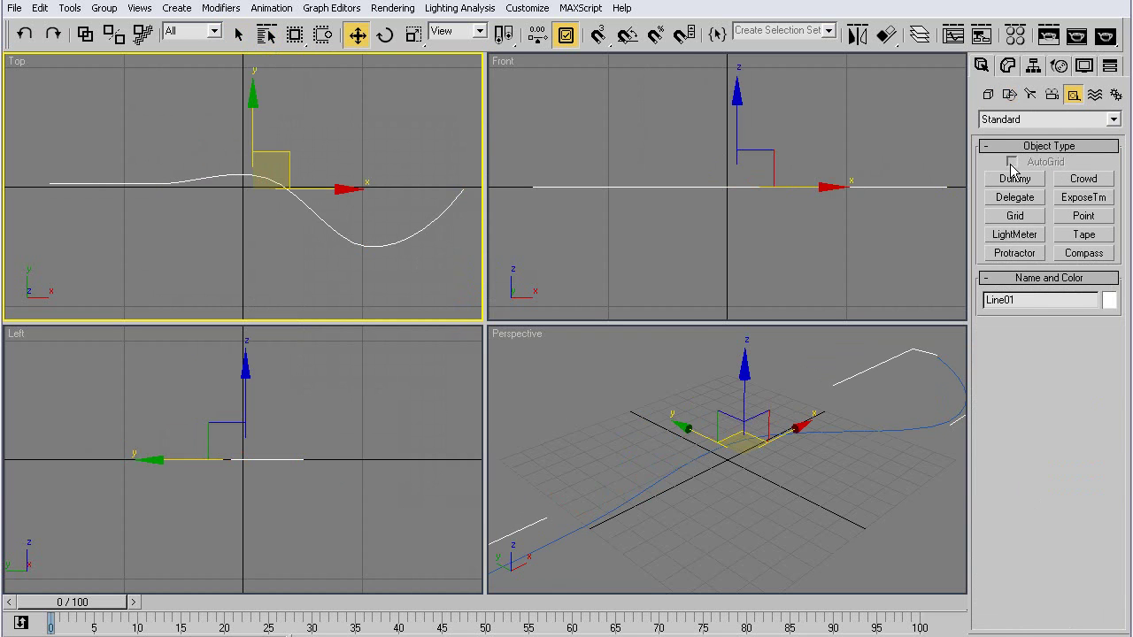
pyautogui.click(1014, 176)
pyautogui.moveTo(80, 183); pyautogui.dragTo(84, 191)
pyautogui.rightClick(327, 474)
# Maximize the Perspective view, frame the dummy together with the whole line, and hide the grid.
pyautogui.rightClick(611, 484)
pyautogui.hotkey('alt', 'w')
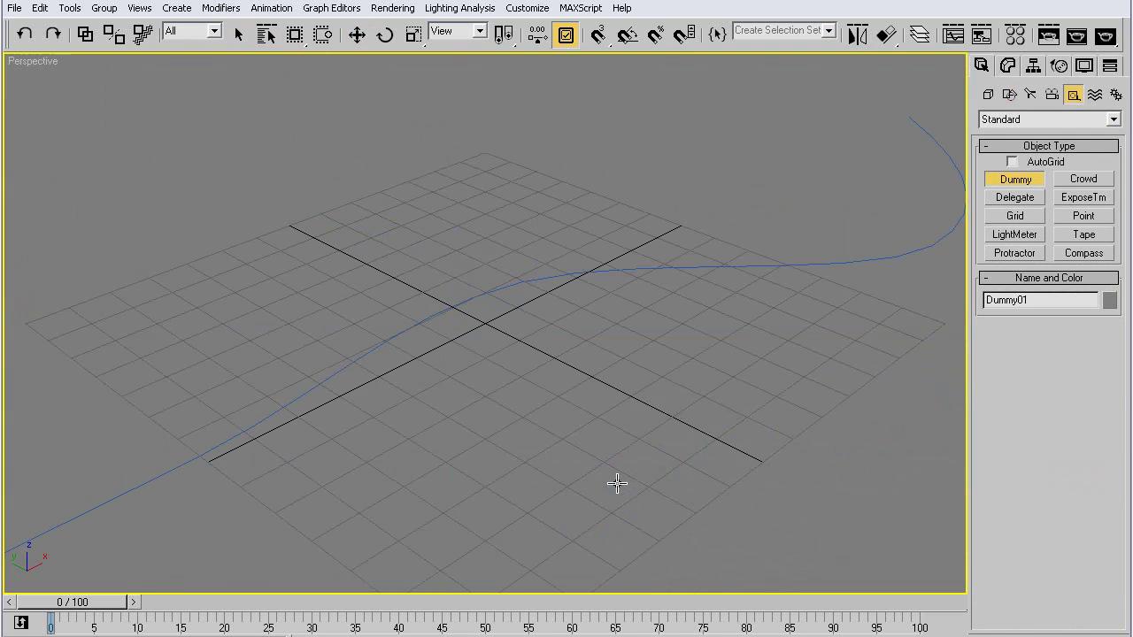
pyautogui.hotkey('ctrl', 'r')
pyautogui.press('z')
pyautogui.scroll(-7, 482, 341)
pyautogui.moveTo(512, 313); pyautogui.dragTo(451, 331, button='middle')
pyautogui.press('h')
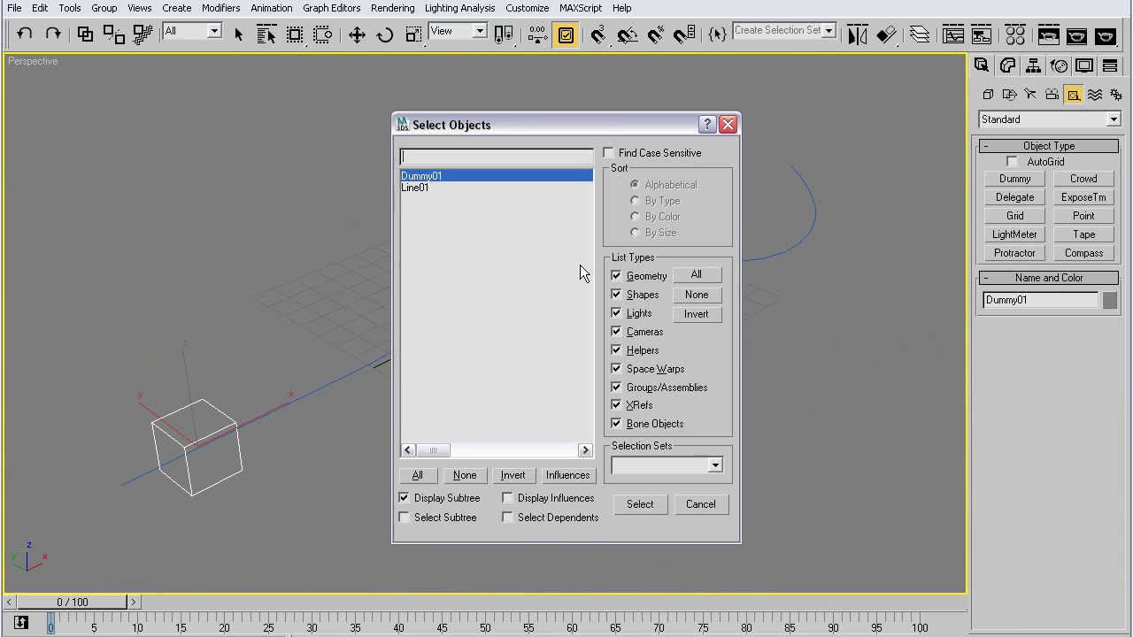
pyautogui.click(680, 504)
pyautogui.press('g')
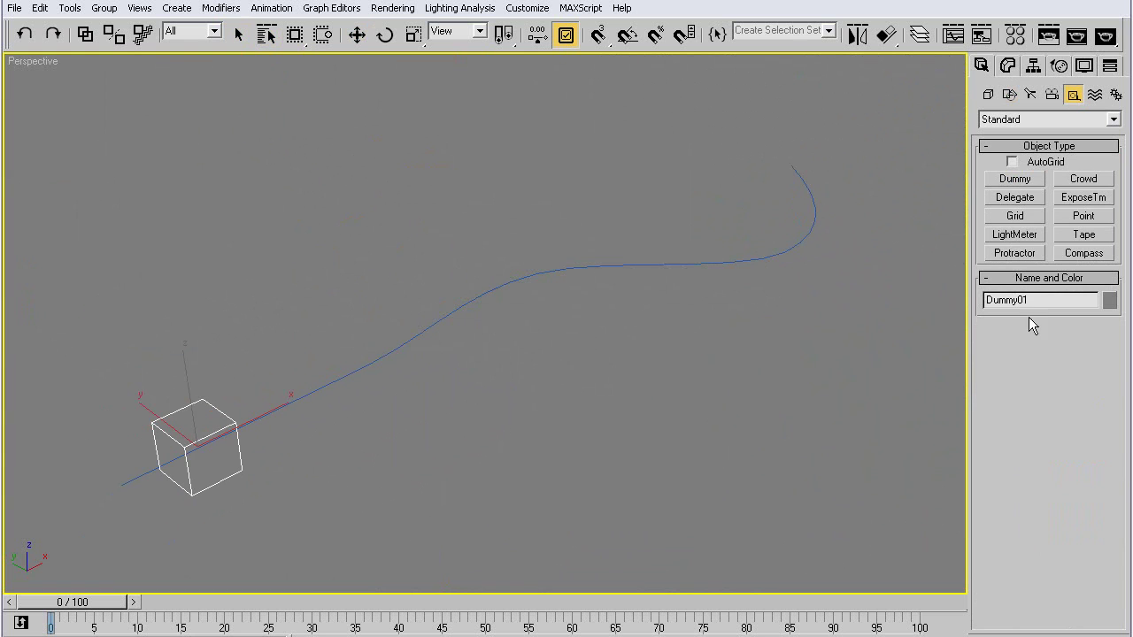
# Rename the dummy DUM MAIN and attach it to the line with a Path Constraint.
pyautogui.click(1040, 300)
pyautogui.write('DUM MAIN')
pyautogui.click(271, 7)
pyautogui.moveTo(355, 49)
pyautogui.click(469, 84)
pyautogui.click(311, 393)
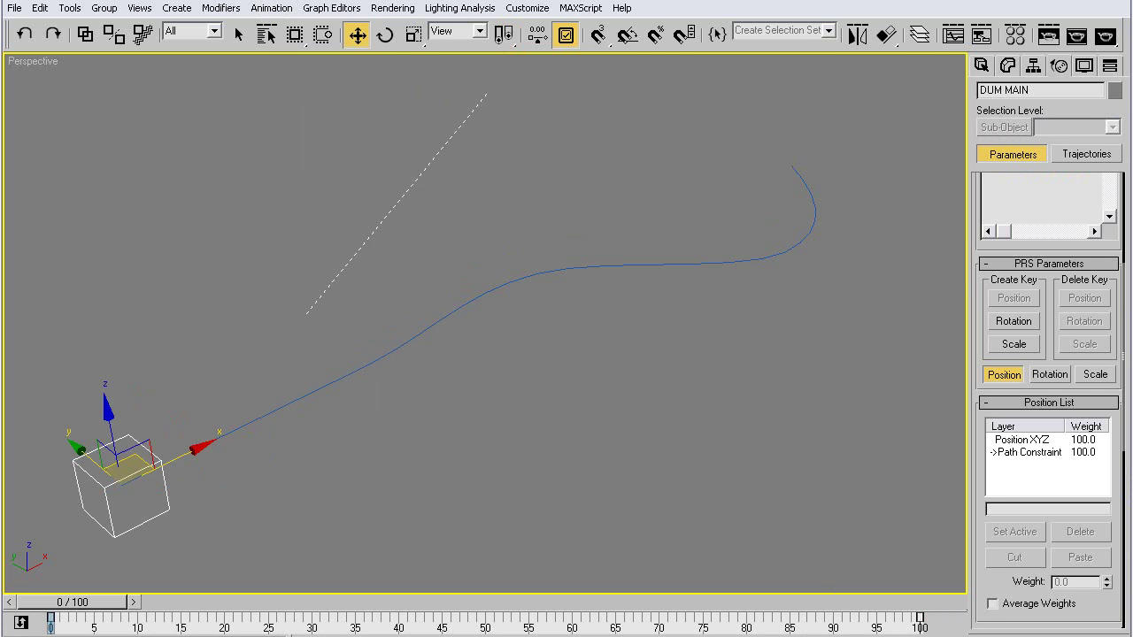
# Turn on Follow in DUM MAIN's path options and slide it along the line to about 5.4% of the path.
pyautogui.moveTo(177, 452); pyautogui.dragTo(514, 301)
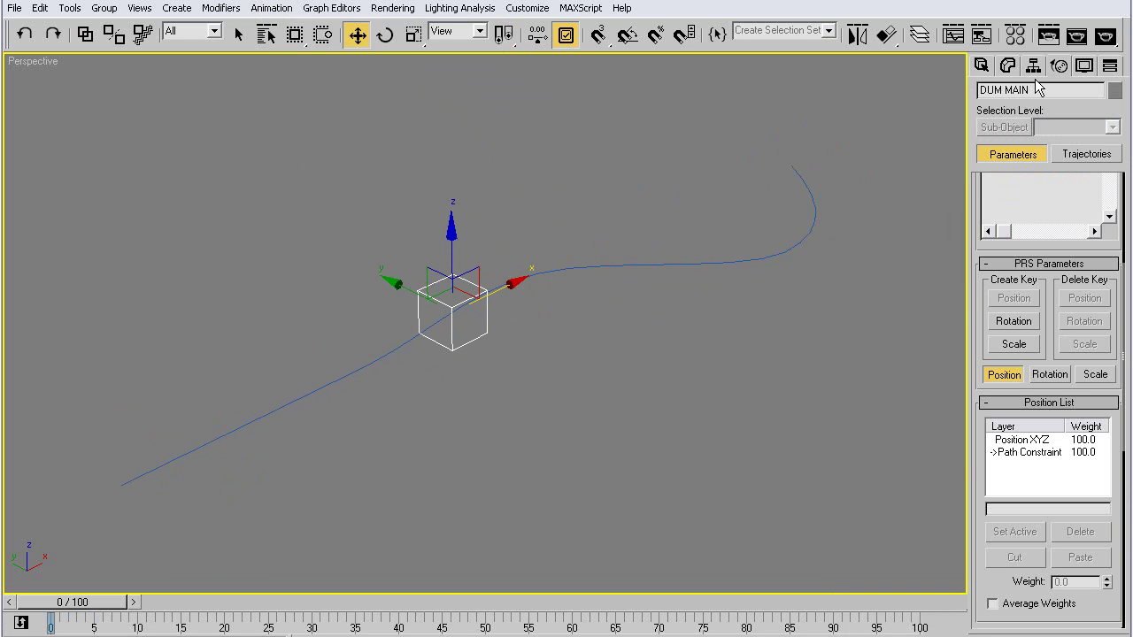
pyautogui.moveTo(993, 594); pyautogui.dragTo(1018, 411)
pyautogui.click(997, 453)
pyautogui.moveTo(516, 285); pyautogui.dragTo(218, 414)
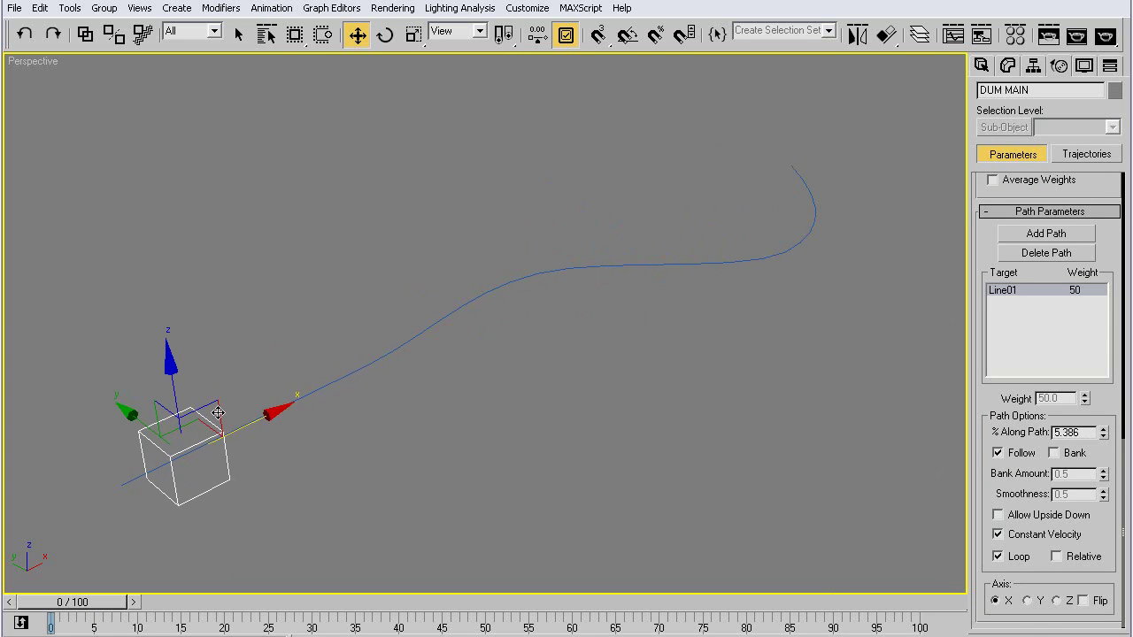
# Create a second, smaller dummy on the line ahead of DUM MAIN in the maximized Top view.
pyautogui.click(987, 66)
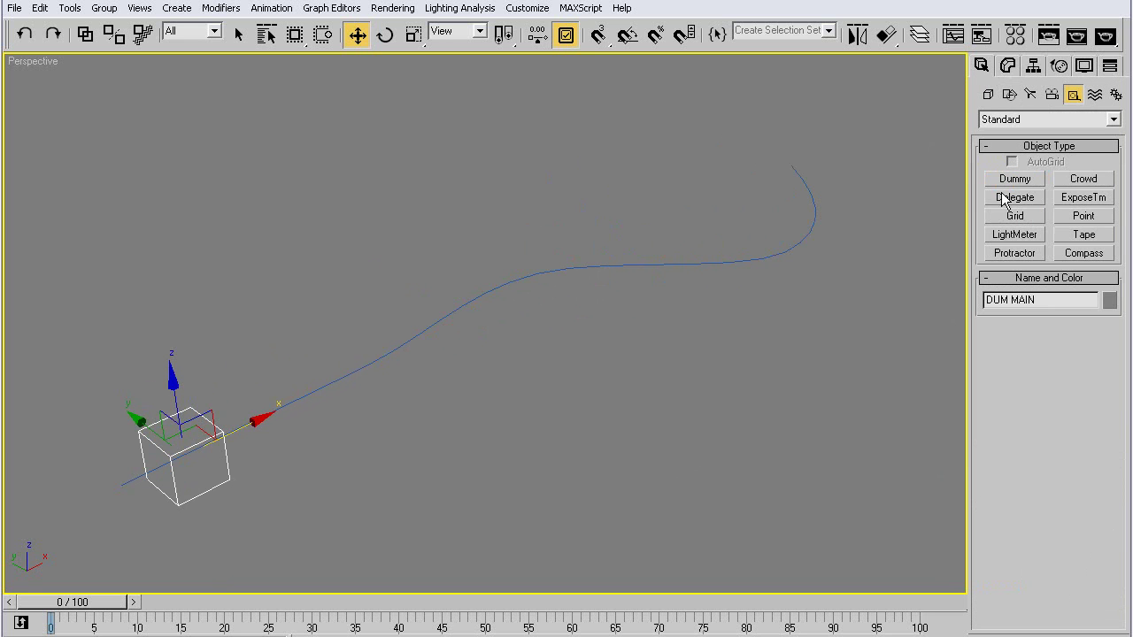
pyautogui.click(1013, 179)
pyautogui.hotkey('alt', 'w')
pyautogui.rightClick(222, 286)
pyautogui.hotkey('alt', 'w')
pyautogui.rightClick(248, 311)
pyautogui.scroll(3, 184, 346)
pyautogui.scroll(1, 211, 327)
pyautogui.moveTo(289, 312); pyautogui.dragTo(296, 342)
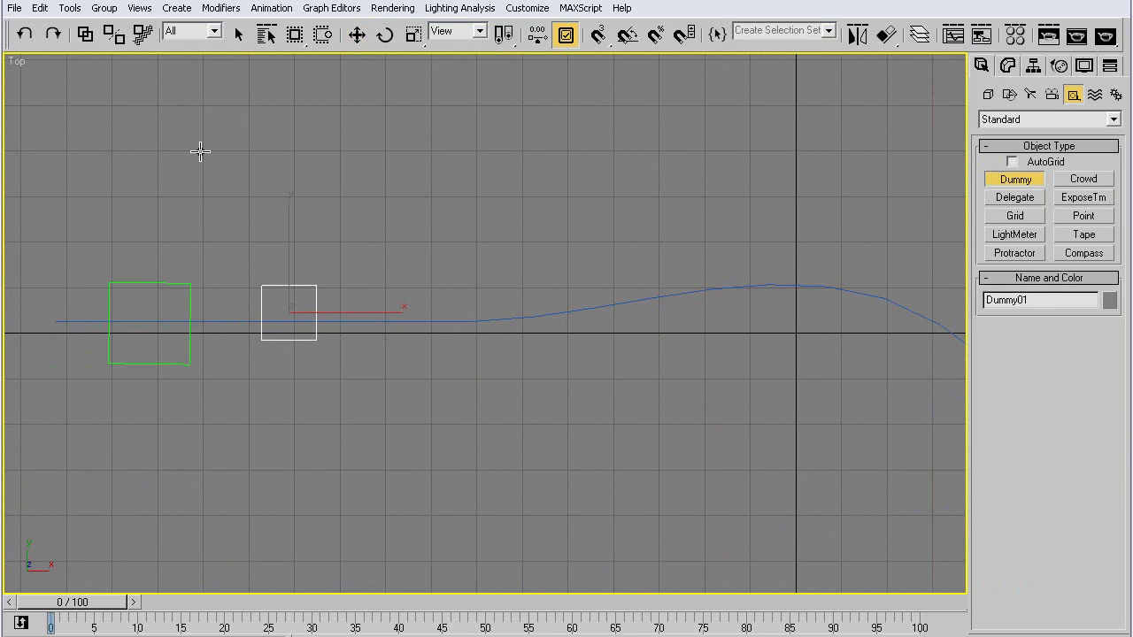
# Attach the smaller dummy to the line with a Path Constraint and slide it ahead of DUM MAIN.
pyautogui.click(271, 8)
pyautogui.moveTo(295, 50)
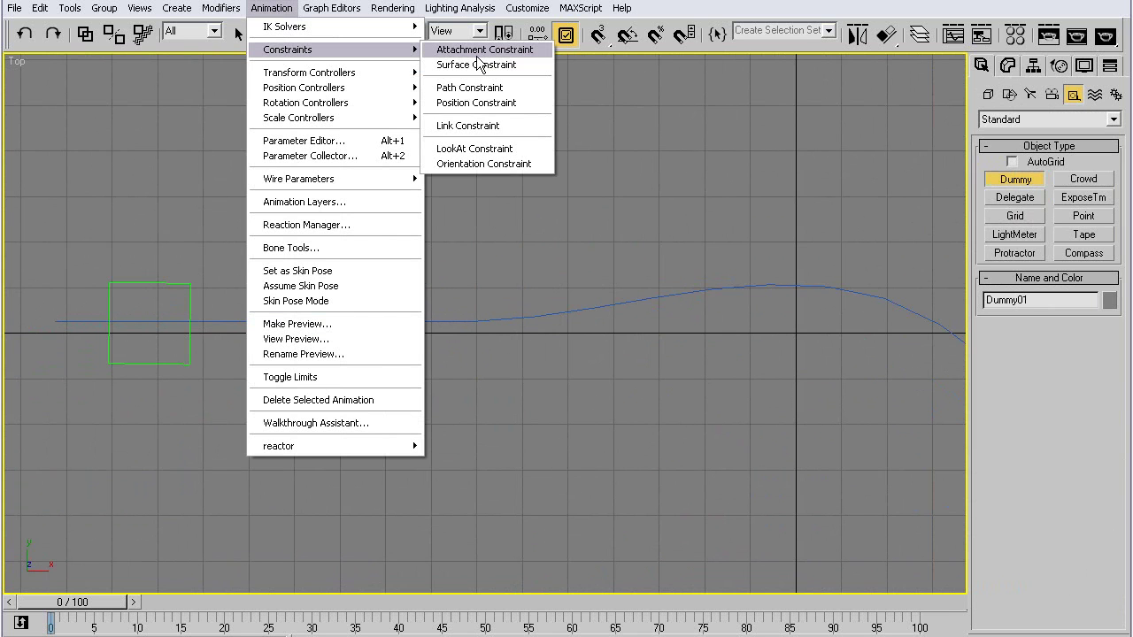
pyautogui.click(491, 103)
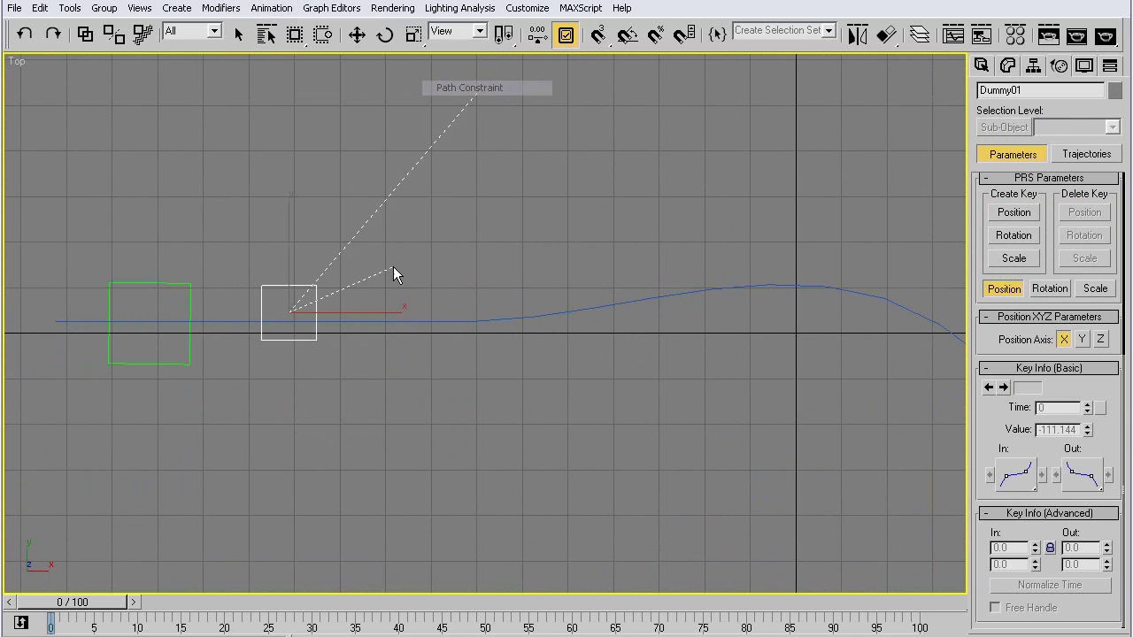
pyautogui.click(375, 318)
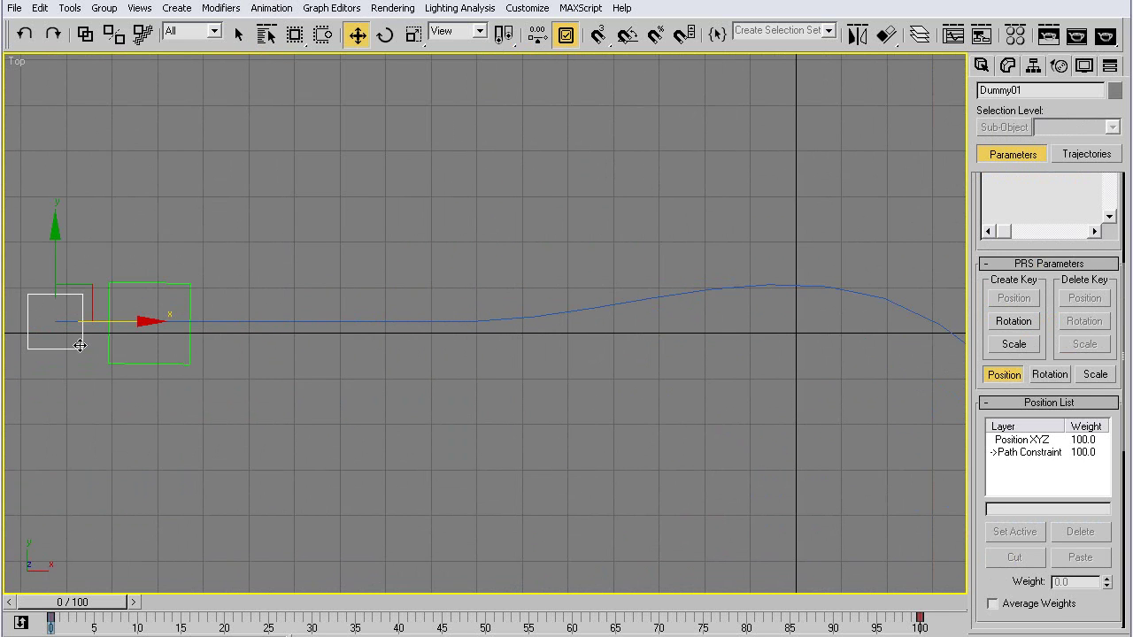
pyautogui.moveTo(114, 329); pyautogui.dragTo(310, 331)
pyautogui.rightClick(295, 337)
pyautogui.moveTo(261, 334)
pyautogui.click(275, 306)
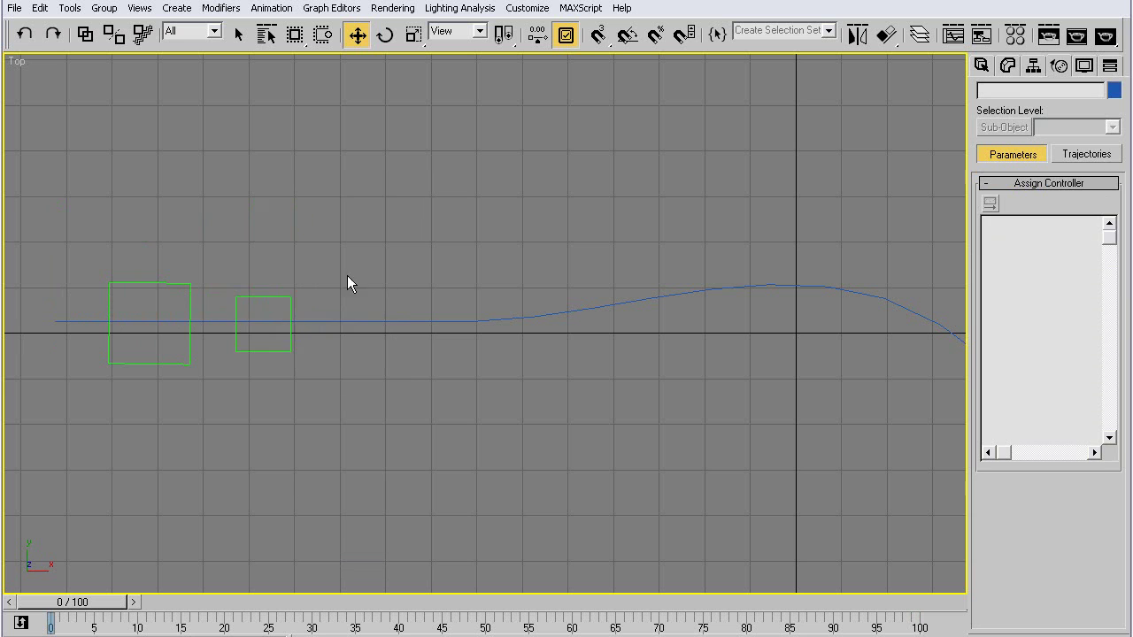
pyautogui.rightClick(266, 296)
# Set up parameter wiring between the smaller dummy's Path Constraint Percent and DUM MAIN's Path Constraint Percent.
pyautogui.click(236, 296)
pyautogui.moveTo(240, 280); pyautogui.dragTo(252, 300)
pyautogui.rightClick(253, 299)
pyautogui.click(328, 445)
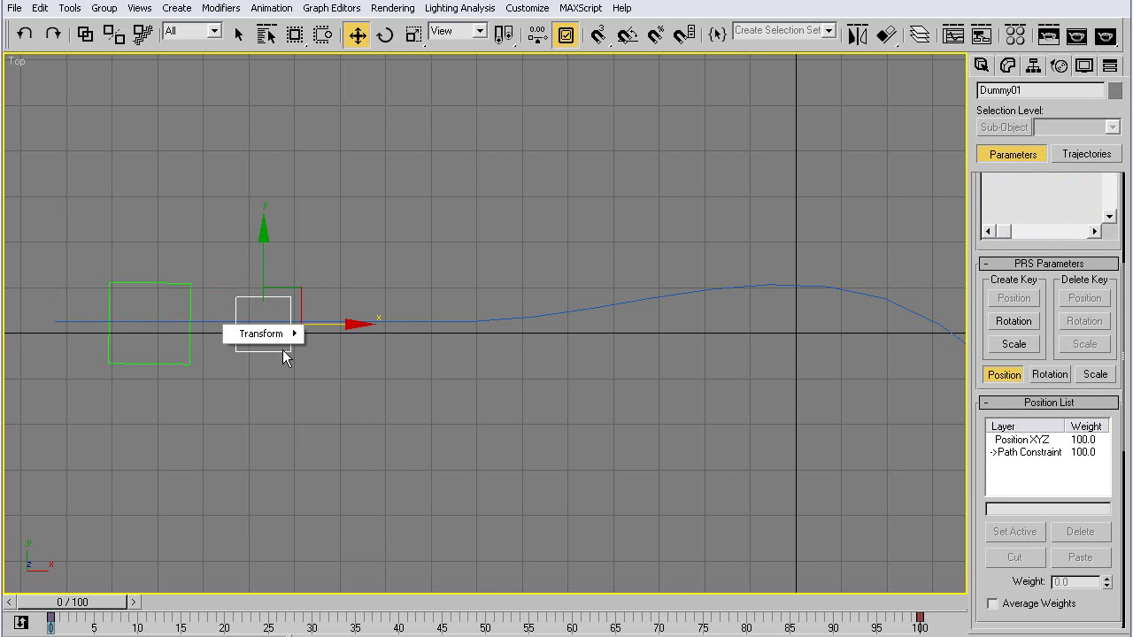
pyautogui.moveTo(287, 335)
pyautogui.moveTo(347, 341)
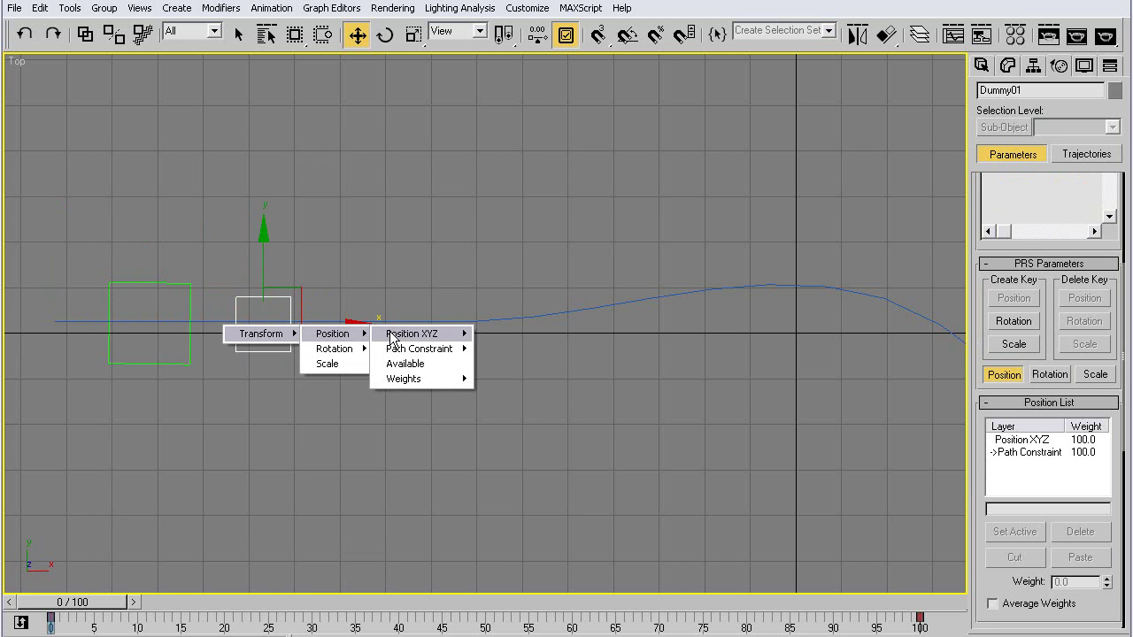
pyautogui.moveTo(420, 350)
pyautogui.click(500, 354)
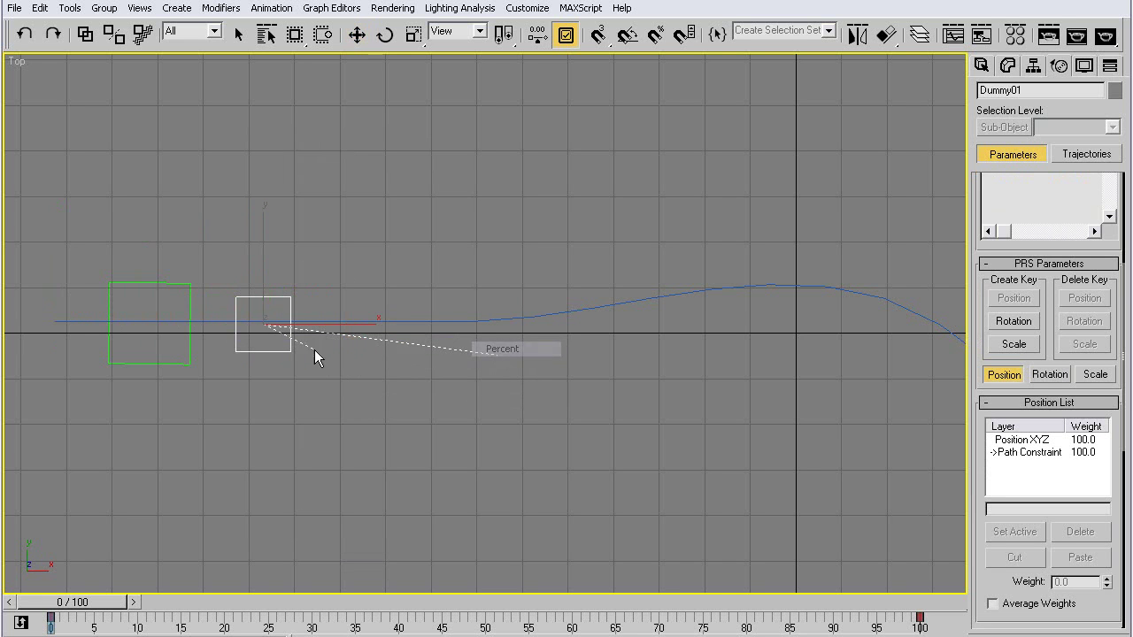
pyautogui.click(193, 299)
pyautogui.moveTo(217, 306)
pyautogui.moveTo(259, 307)
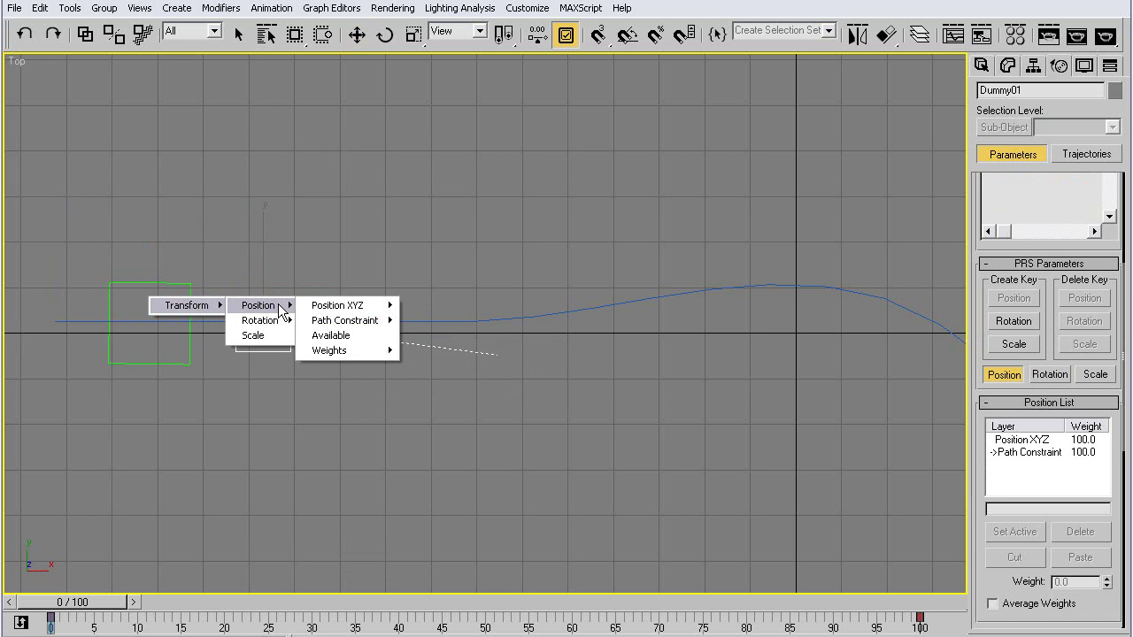
pyautogui.moveTo(345, 324)
pyautogui.click(428, 322)
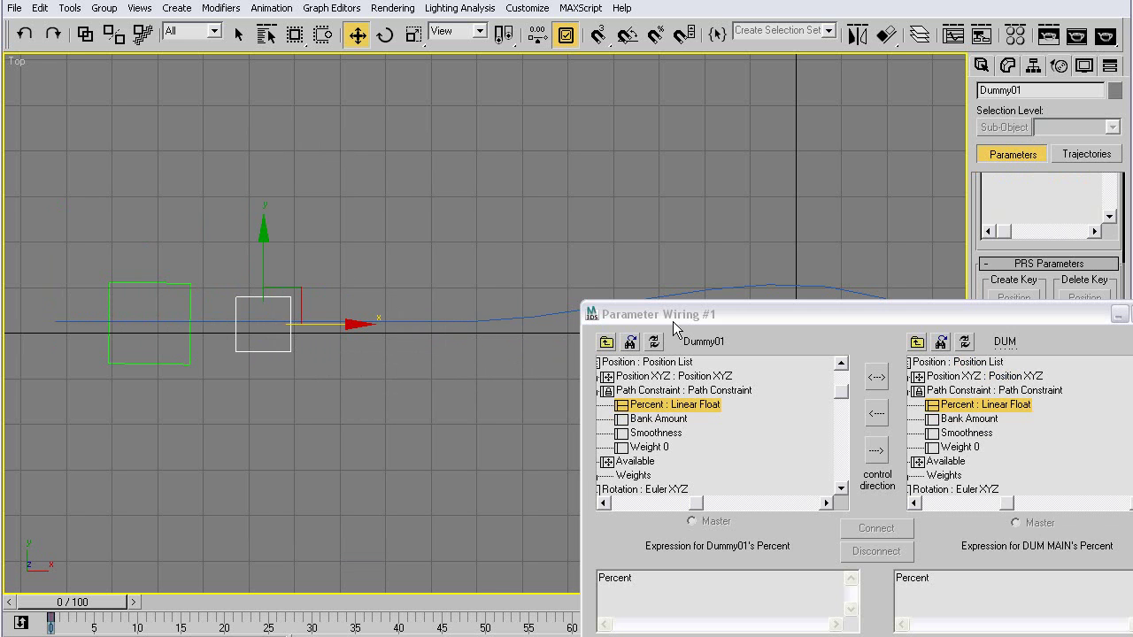
# Enter the expression Percent = Percent + 0.1 for the smaller dummy and connect it one-way with DUM MAIN in control.
pyautogui.moveTo(675, 321); pyautogui.dragTo(447, 131)
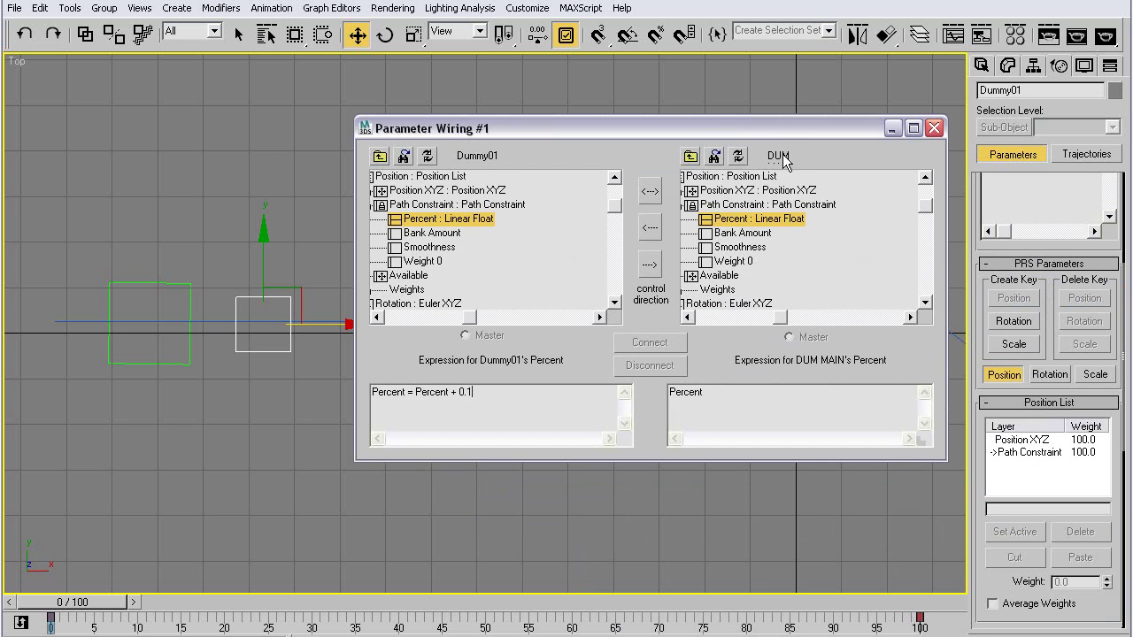
pyautogui.moveTo(778, 130); pyautogui.dragTo(796, 141)
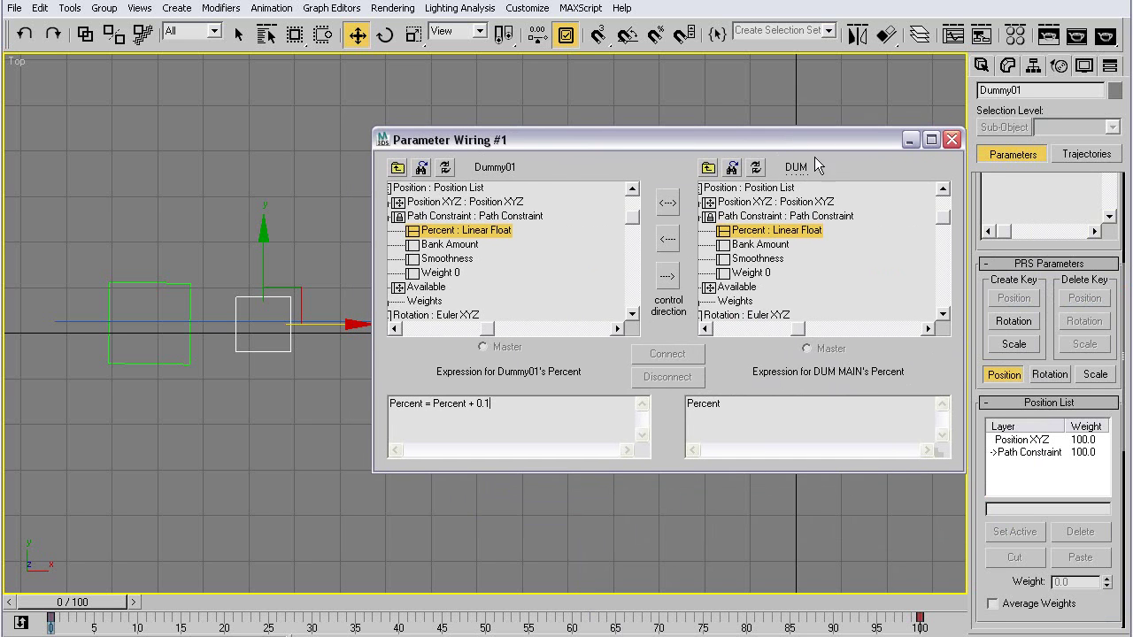
pyautogui.click(668, 238)
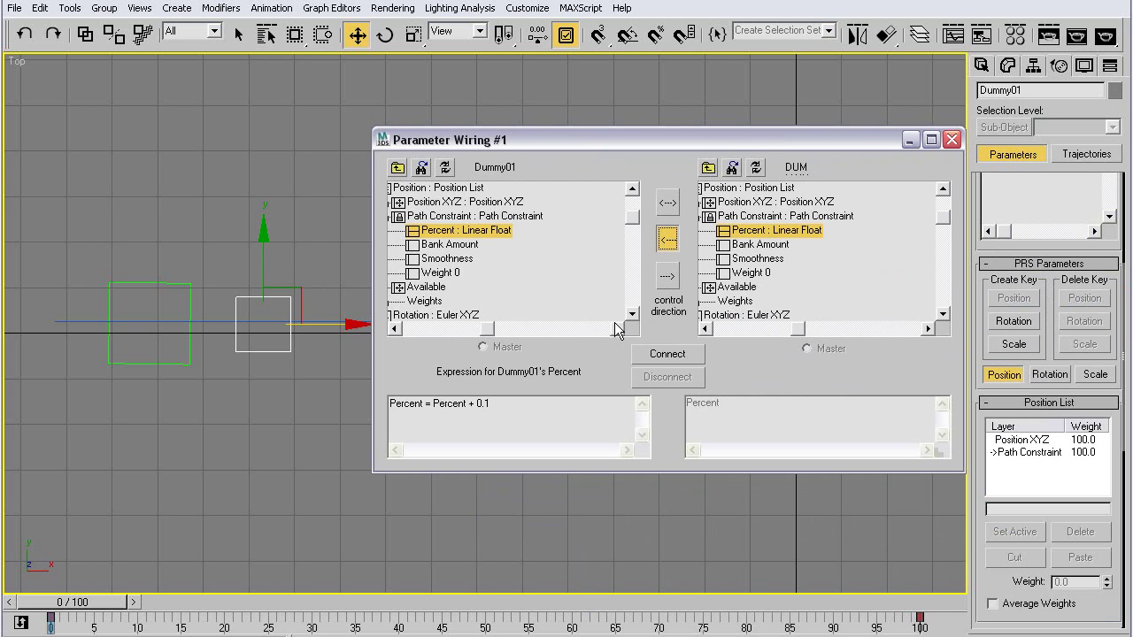
pyautogui.click(664, 354)
# Change the smaller dummy's wiring expression to Percent = Percent + 0.07 and update the connection.
pyautogui.click(525, 404)
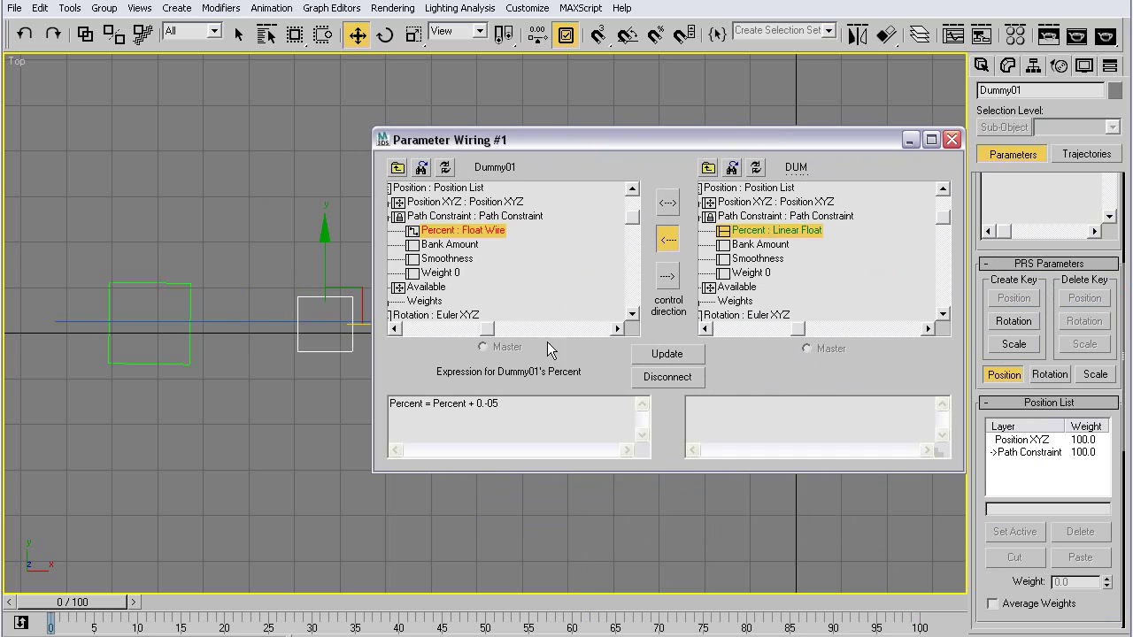
pyautogui.click(663, 358)
pyautogui.click(528, 415)
pyautogui.press('BackSpace')
pyautogui.write('7')
pyautogui.click(680, 357)
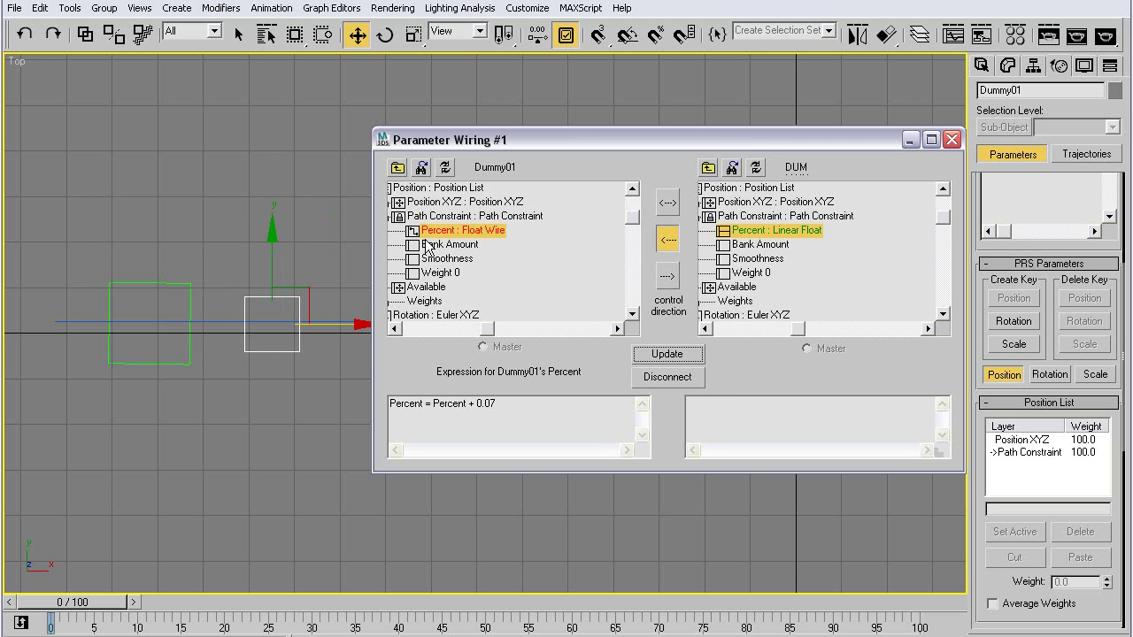
# Clear the wiring window away and slide DUM MAIN forward along the line to test the connection.
pyautogui.moveTo(719, 140); pyautogui.dragTo(1053, 454)
pyautogui.click(189, 284)
pyautogui.moveTo(206, 314); pyautogui.dragTo(263, 356)
pyautogui.press('Escape')
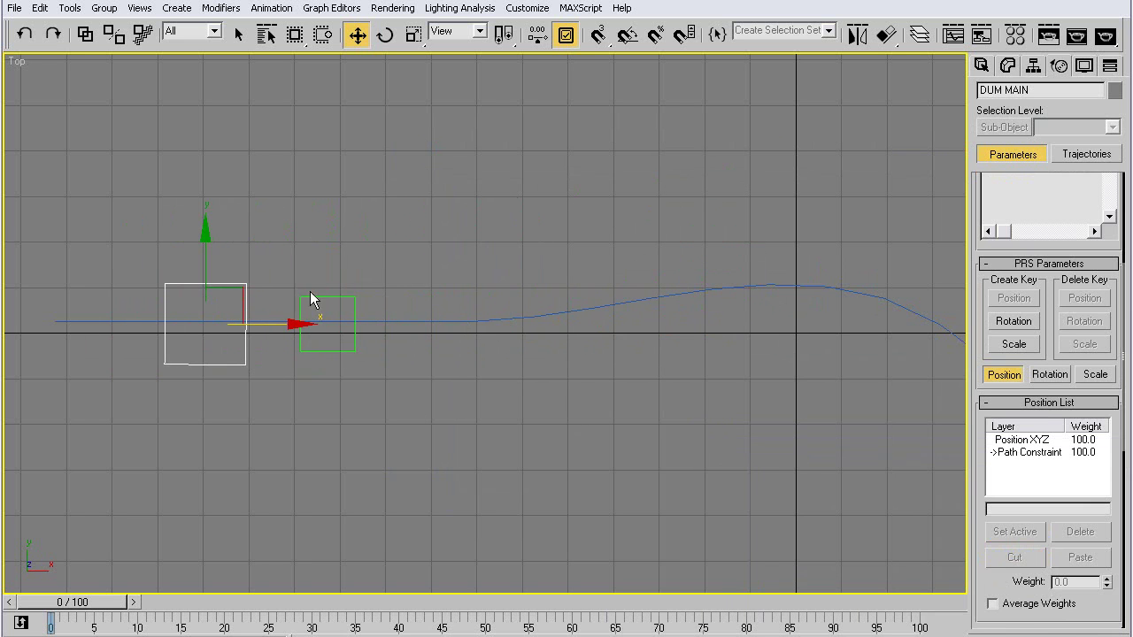
# Rename the smaller dummy Dum Stear.
pyautogui.click(330, 303)
pyautogui.click(1009, 68)
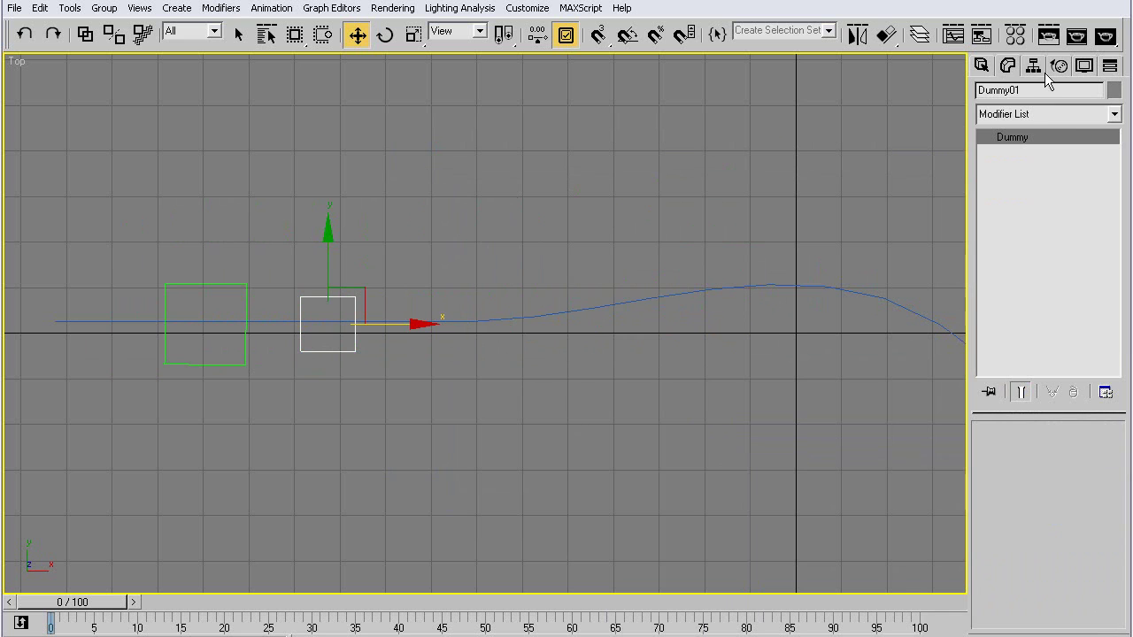
pyautogui.press('BackSpace')
pyautogui.press('BackSpace')
pyautogui.press('BackSpace')
pyautogui.press('BackSpace')
pyautogui.write('Stear')
# Turn on Follow in Dum Stear's path options.
pyautogui.click(1059, 65)
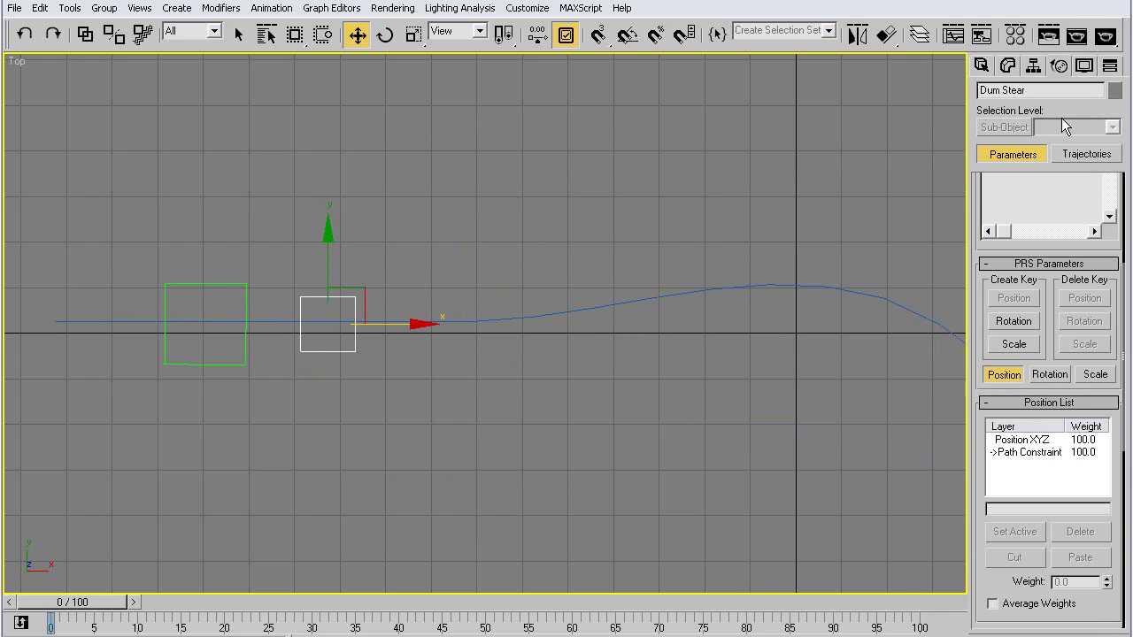
pyautogui.scroll(-10, 989, 574)
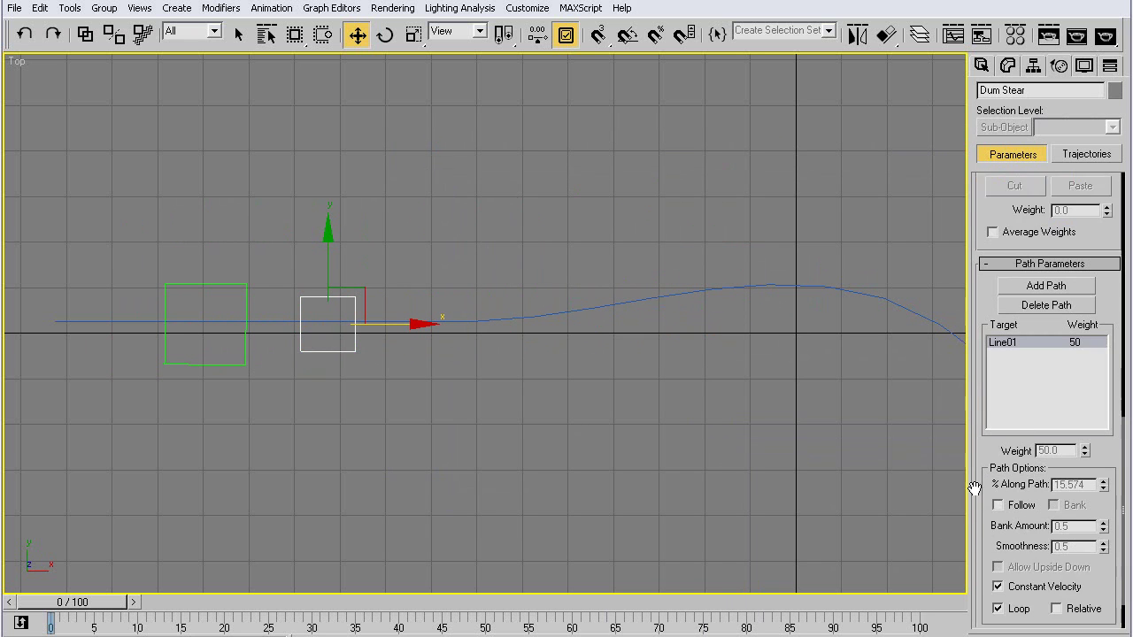
pyautogui.click(999, 454)
# Create a small dummy above Dum Stear and clone it straight down to the same distance below Dum Stear.
pyautogui.click(982, 66)
pyautogui.click(1015, 179)
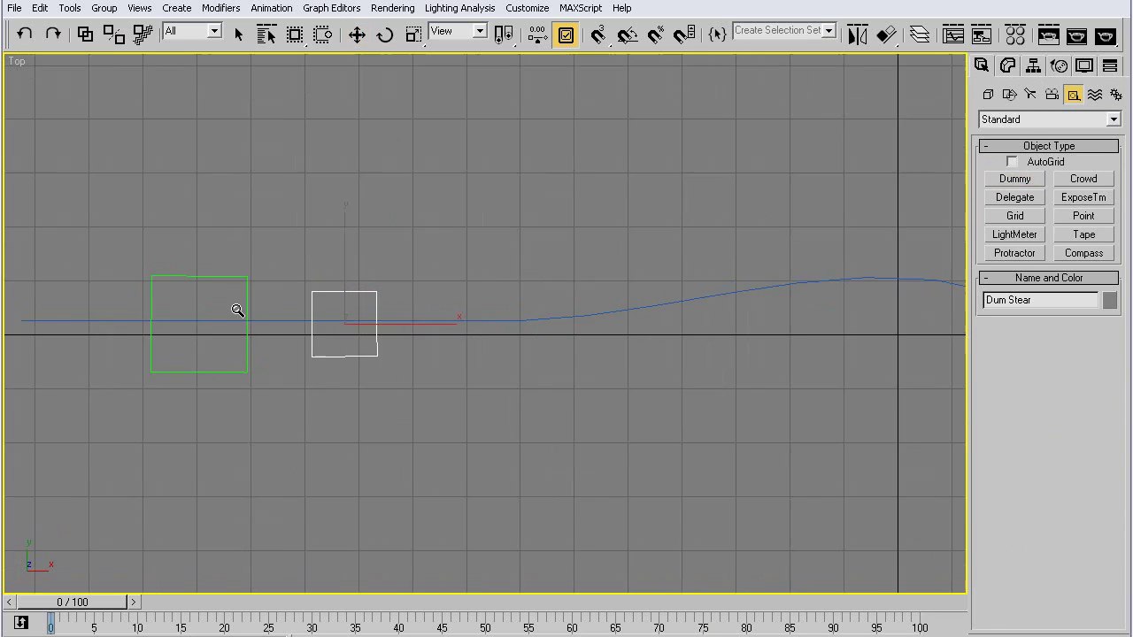
pyautogui.scroll(3, 248, 295)
pyautogui.moveTo(367, 235); pyautogui.dragTo(376, 255)
pyautogui.press('w')
pyautogui.keyDown('shift'); pyautogui.moveTo(369, 177); pyautogui.dragTo(372, 365); pyautogui.keyUp('shift')
pyautogui.click(386, 230)
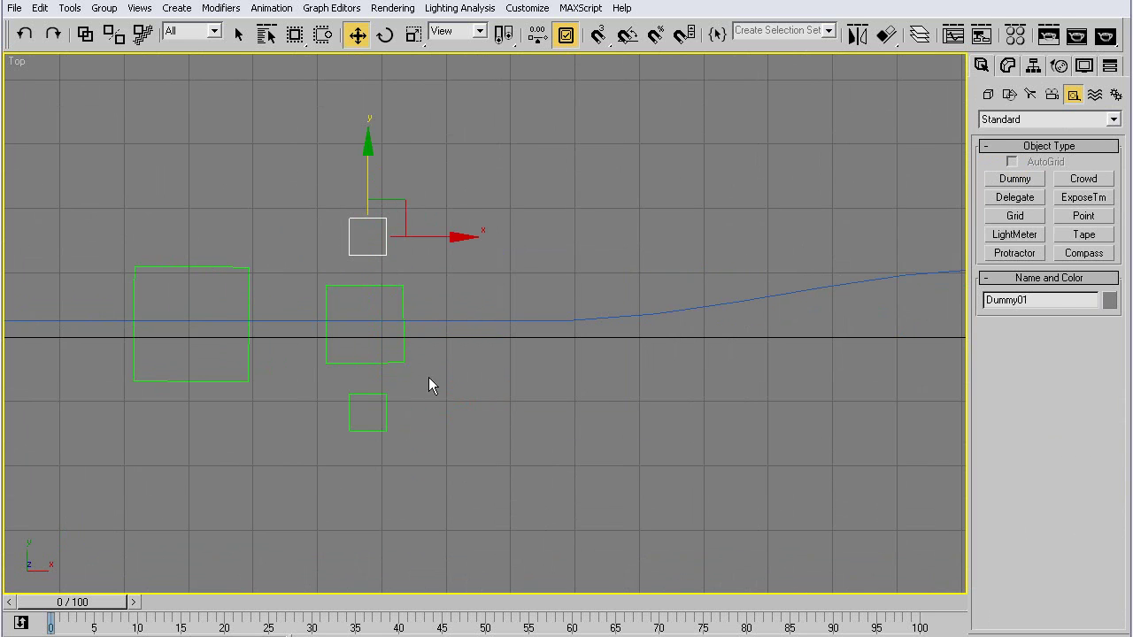
# Copy both small dummies backward along X so a second pair sits between DUM MAIN and the front pair.
pyautogui.keyDown('ctrl'); pyautogui.moveTo(358, 443); pyautogui.dragTo(358, 444); pyautogui.keyUp('ctrl')
pyautogui.keyDown('shift'); pyautogui.moveTo(431, 330); pyautogui.dragTo(359, 335); pyautogui.keyUp('shift')
pyautogui.press('Return')
# Link the two front small dummies to Dum Stear as their parent.
pyautogui.moveTo(458, 146)
pyautogui.mouseDown()
pyautogui.moveTo(421, 165)
pyautogui.moveTo(361, 237)
pyautogui.mouseUp()
pyautogui.keyDown('ctrl'); pyautogui.moveTo(370, 432); pyautogui.dragTo(370, 431); pyautogui.keyUp('ctrl')
pyautogui.click(85, 34)
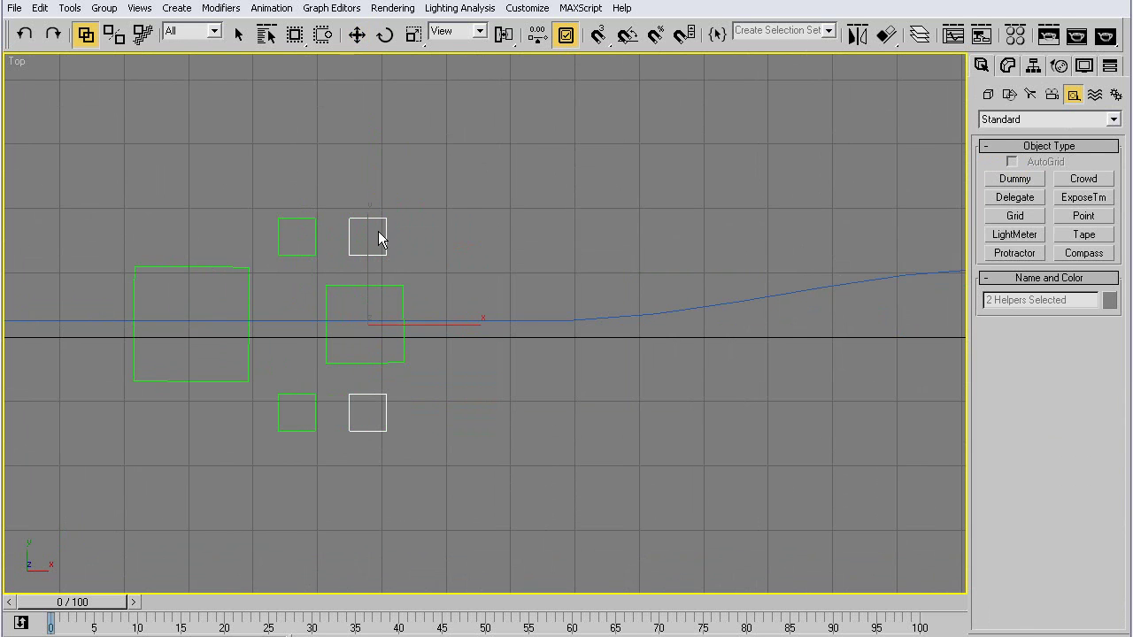
pyautogui.moveTo(367, 255); pyautogui.dragTo(369, 288)
pyautogui.click(357, 34)
pyautogui.click(530, 174)
# Link the two rear small dummies to DUM MAIN as their parent.
pyautogui.scroll(-1, 409, 245)
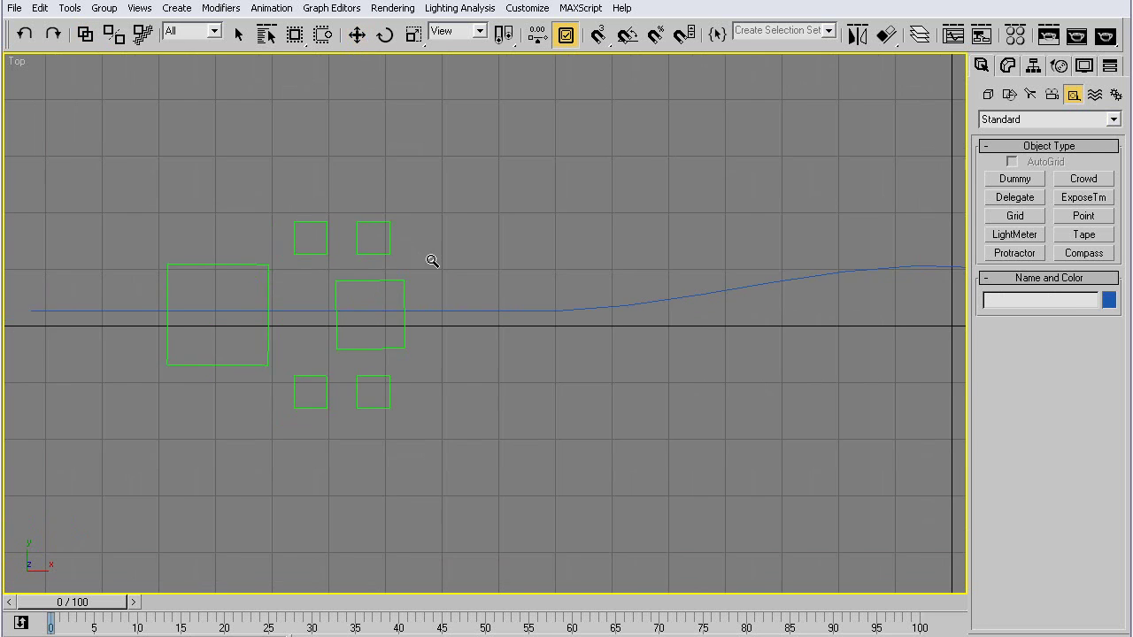
pyautogui.moveTo(409, 245); pyautogui.dragTo(438, 305, button='middle')
pyautogui.scroll(-2, 552, 263)
pyautogui.scroll(2, 345, 278)
pyautogui.click(331, 283)
pyautogui.keyDown('ctrl'); pyautogui.click(341, 438); pyautogui.keyUp('ctrl')
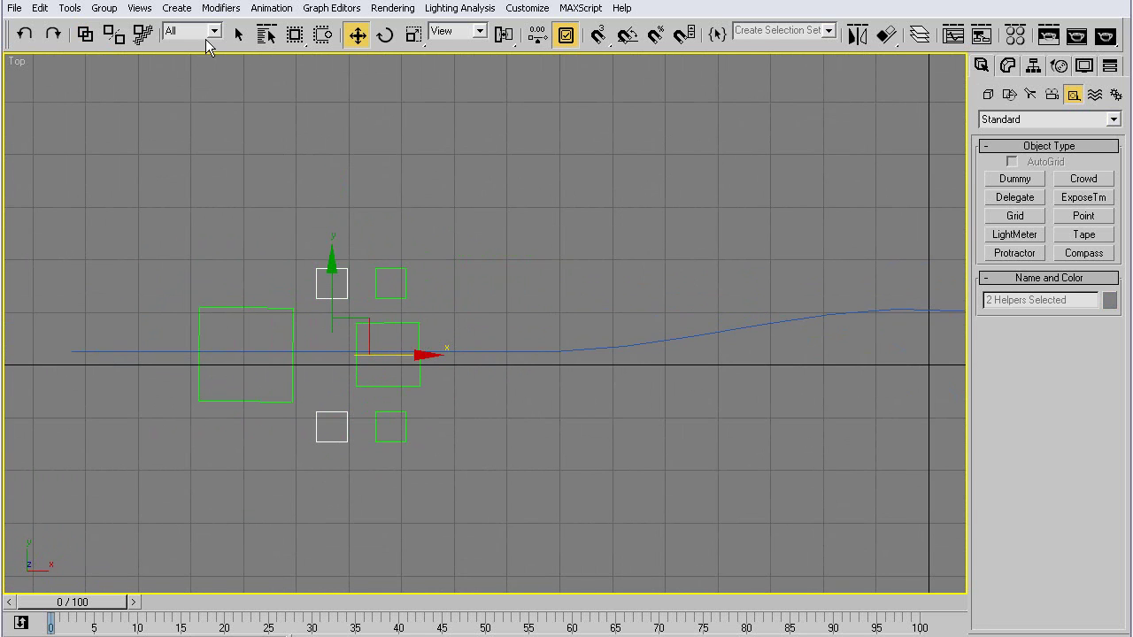
pyautogui.click(86, 33)
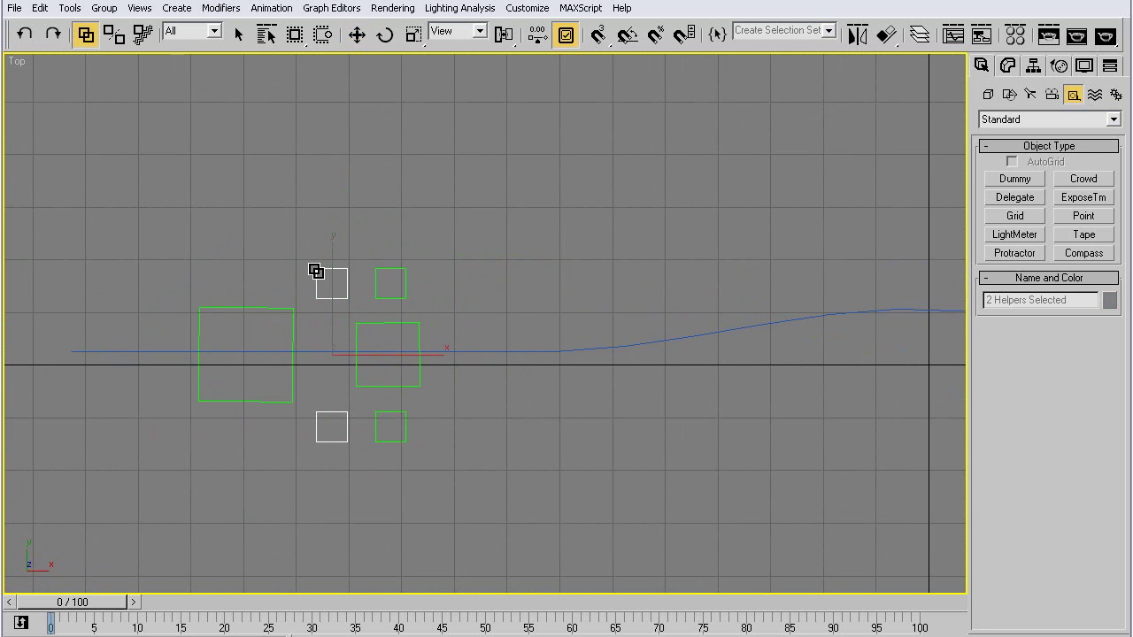
pyautogui.moveTo(315, 271); pyautogui.dragTo(267, 308)
# Apply a LookAt constraint to the upper rear dummy, targeting the upper front dummy.
pyautogui.click(271, 8)
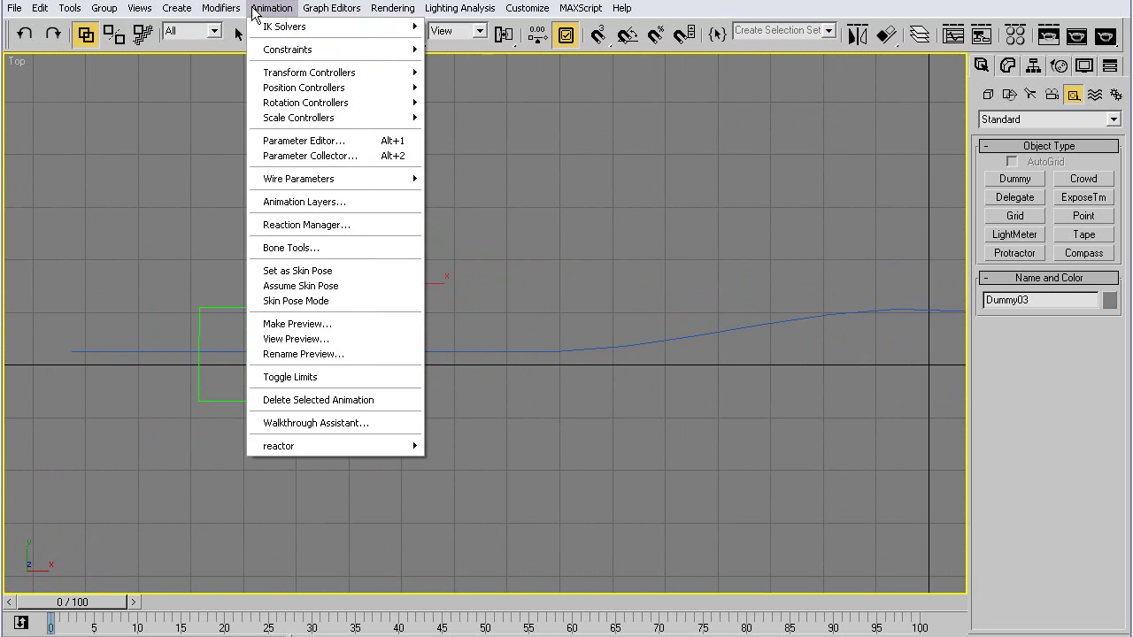
pyautogui.moveTo(288, 52)
pyautogui.click(469, 148)
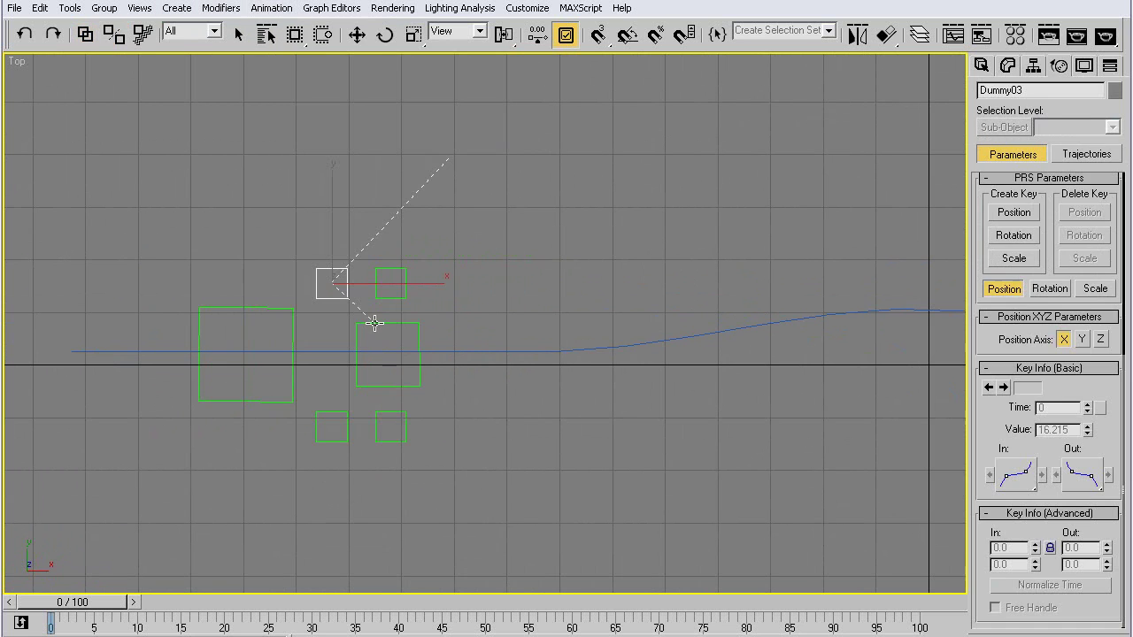
pyautogui.click(380, 290)
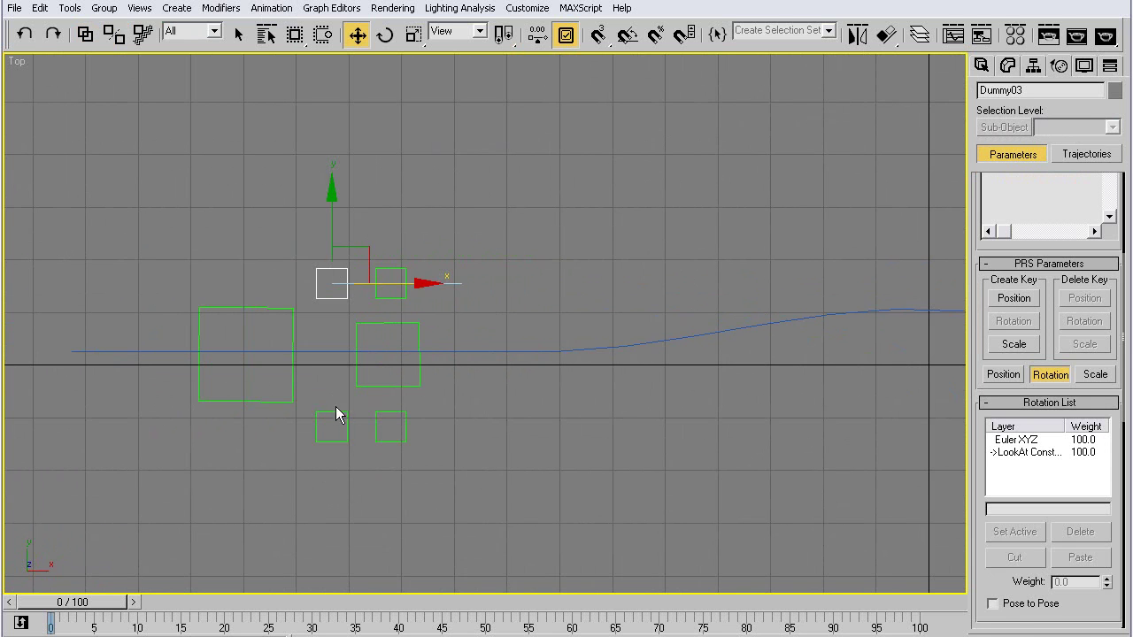
# Apply a LookAt constraint to the lower rear dummy, targeting the lower front dummy.
pyautogui.click(336, 412)
pyautogui.click(221, 7)
pyautogui.moveTo(271, 7)
pyautogui.moveTo(305, 50)
pyautogui.click(455, 151)
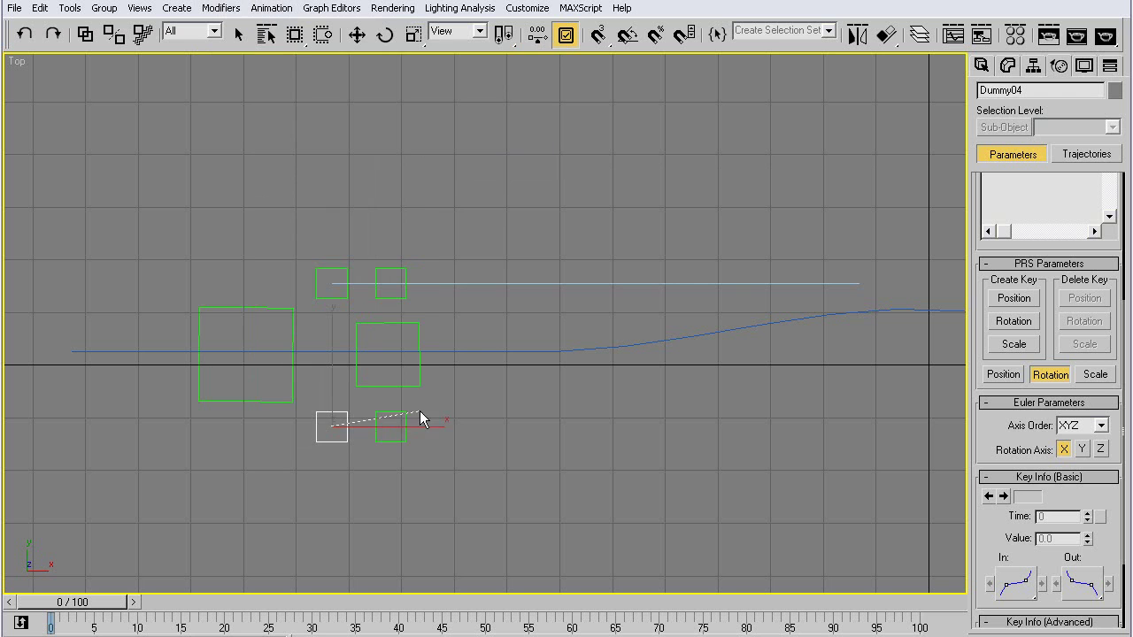
pyautogui.click(394, 413)
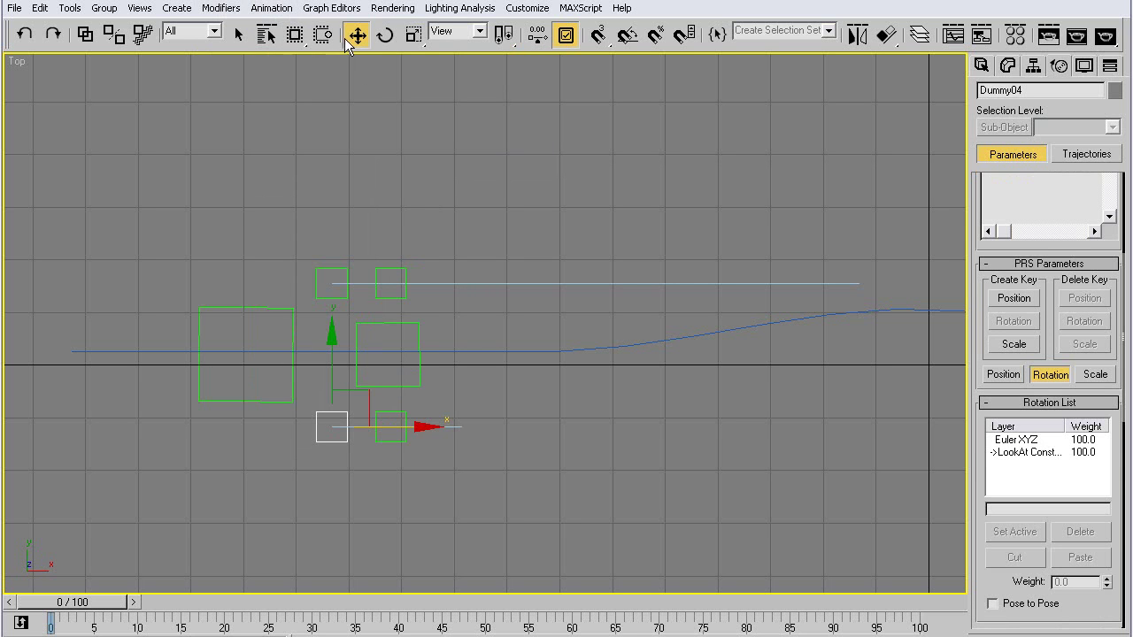
pyautogui.click(461, 151)
# Slide DUM MAIN forward along the line and back to its start to test the steering dummies.
pyautogui.scroll(-5, 489, 238)
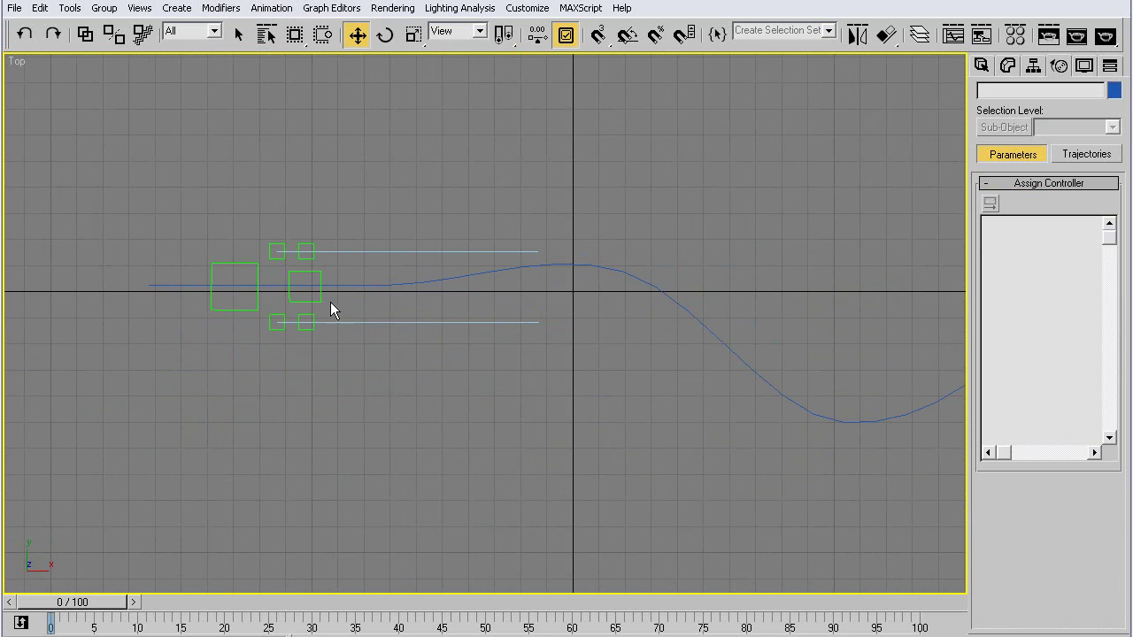
pyautogui.click(248, 306)
pyautogui.moveTo(284, 290); pyautogui.dragTo(588, 365)
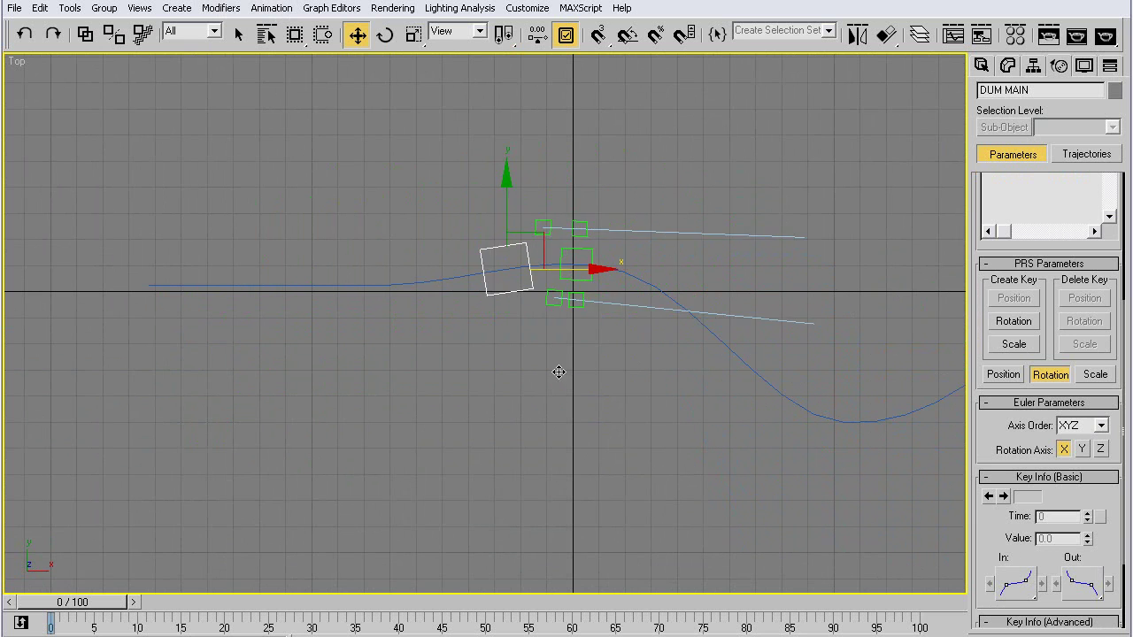
pyautogui.moveTo(556, 373); pyautogui.dragTo(279, 391)
# Flatten the path by moving the line's lowest vertex upward, and leave vertex editing.
pyautogui.moveTo(652, 260); pyautogui.dragTo(620, 285)
pyautogui.scroll(-2, 620, 189)
pyautogui.moveTo(639, 240); pyautogui.dragTo(569, 245, button='middle')
pyautogui.click(1008, 66)
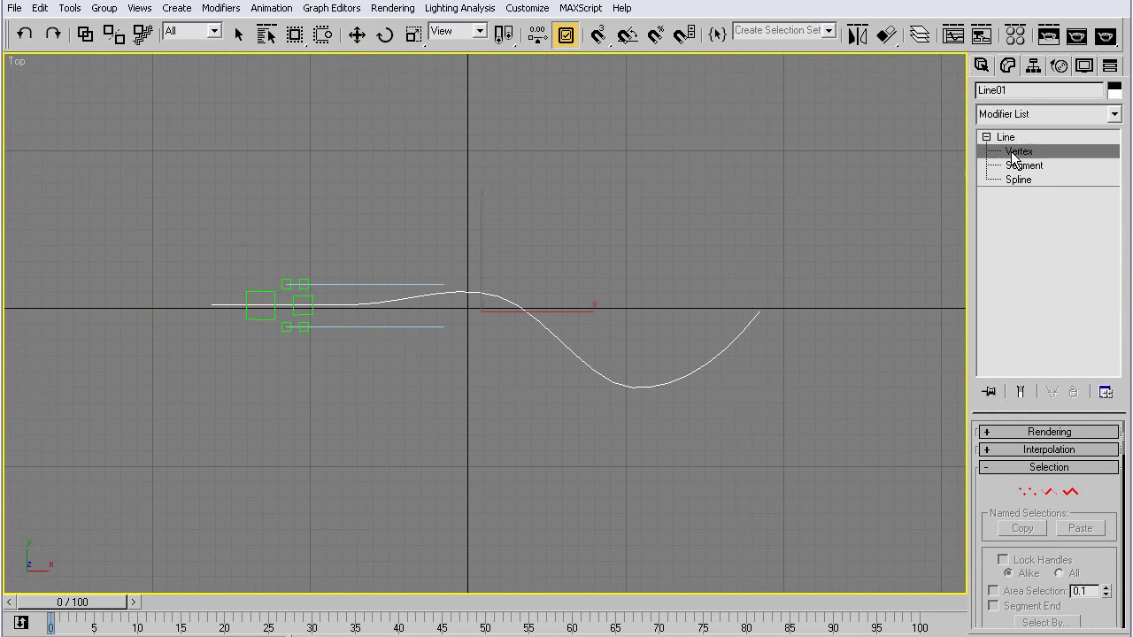
pyautogui.click(1018, 151)
pyautogui.click(632, 387)
pyautogui.click(634, 335)
pyautogui.click(632, 386)
pyautogui.moveTo(634, 343); pyautogui.dragTo(632, 302)
pyautogui.scroll(3, 225, 292)
pyautogui.scroll(1, 206, 250)
pyautogui.click(991, 153)
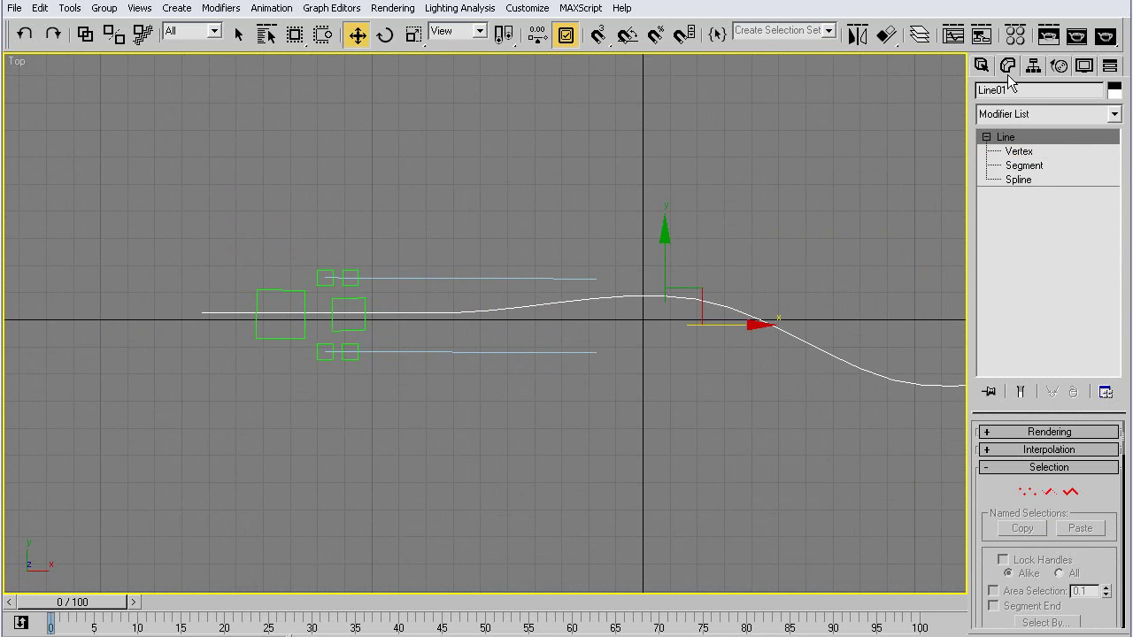
# Draw a circle with a radius of about 37.4 around the whole group of dummies.
pyautogui.click(980, 65)
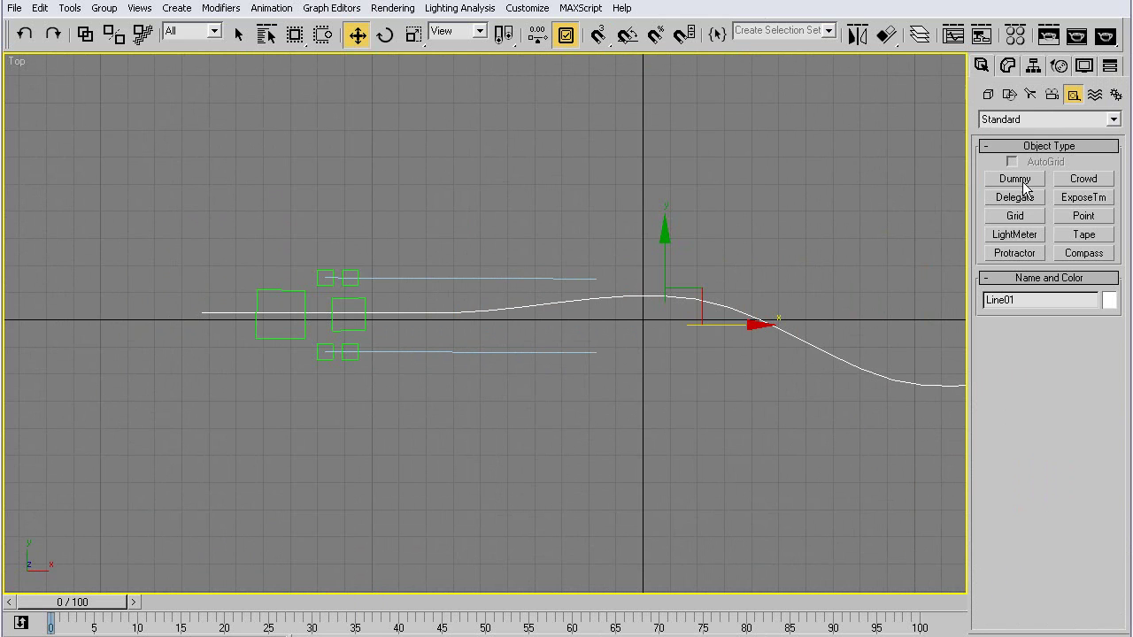
pyautogui.click(1009, 95)
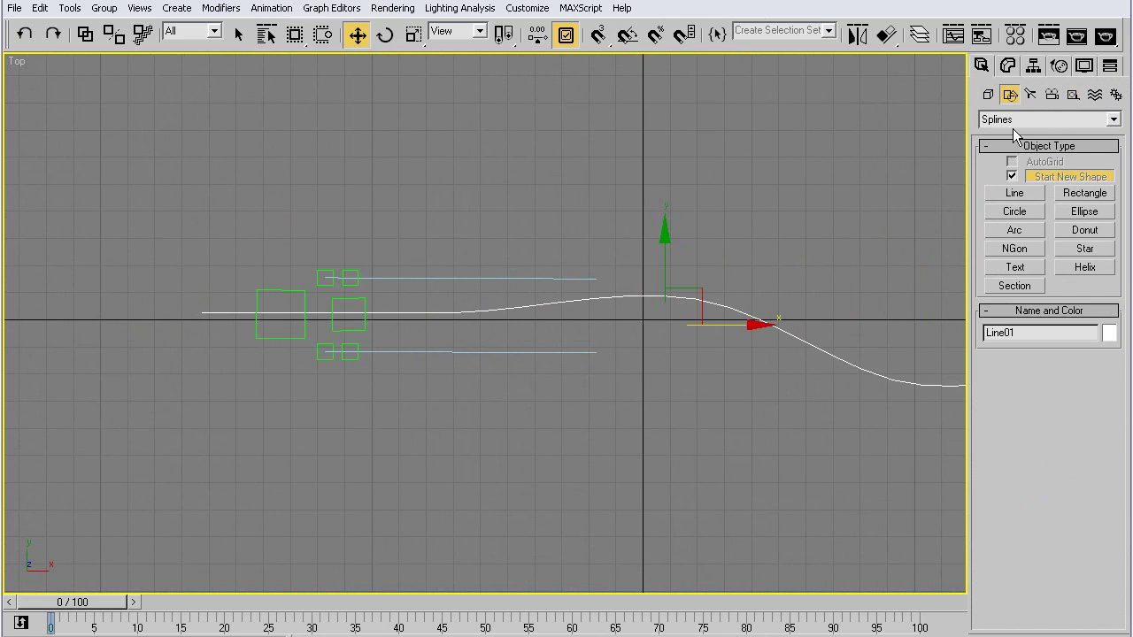
pyautogui.click(1014, 213)
pyautogui.moveTo(294, 312); pyautogui.dragTo(333, 406)
pyautogui.press('w')
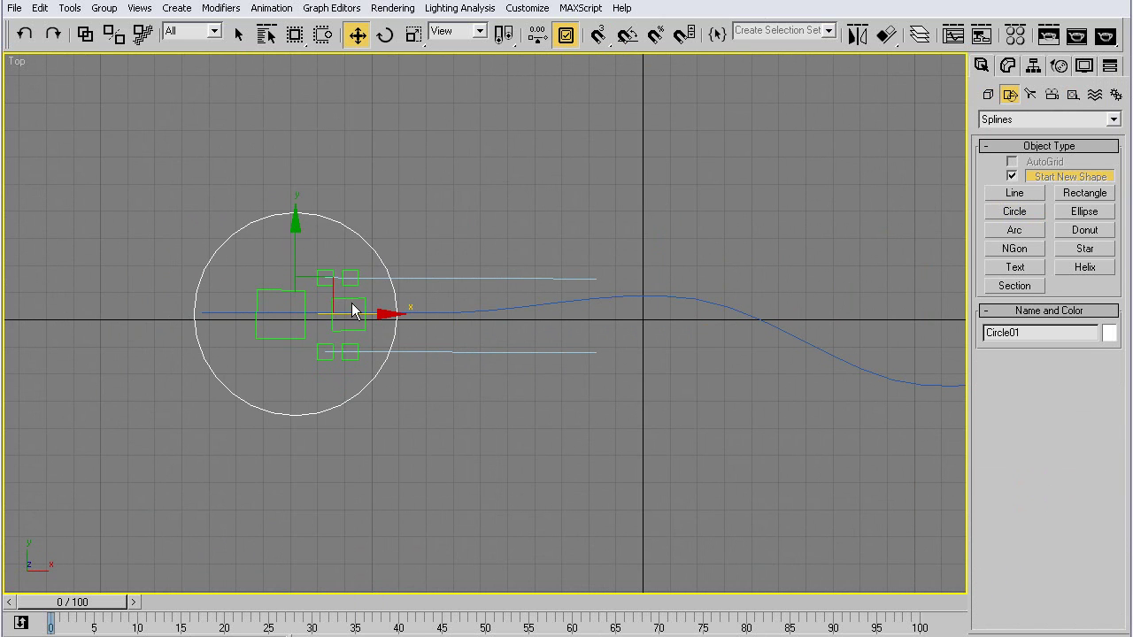
pyautogui.scroll(2, 245, 331)
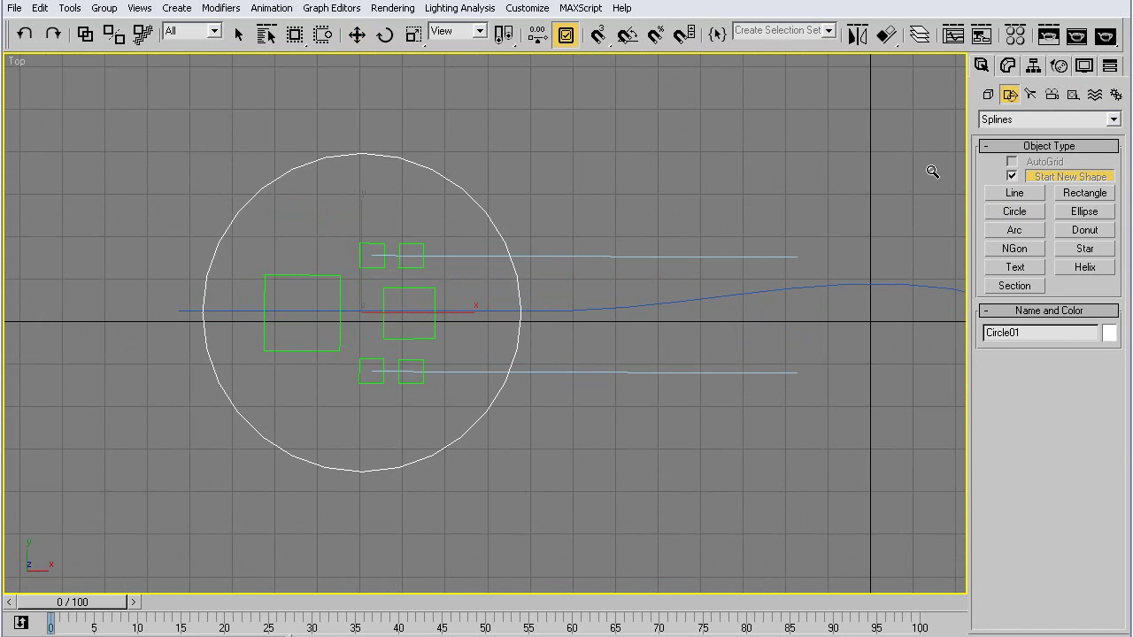
# Convert the circle to an Editable Spline.
pyautogui.click(1007, 66)
pyautogui.rightClick(997, 143)
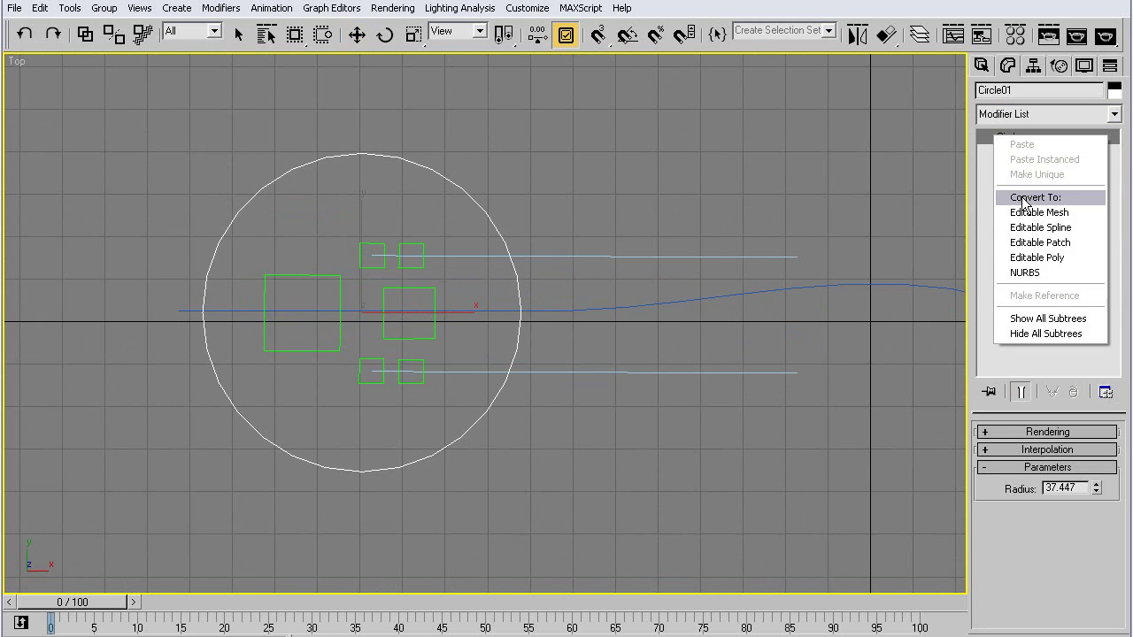
pyautogui.click(1022, 224)
# Refine the circle with two extra vertices, one above and one below its rearmost point behind DUM MAIN.
pyautogui.click(1024, 491)
pyautogui.scroll(-5, 1000, 460)
pyautogui.scroll(5, 997, 454)
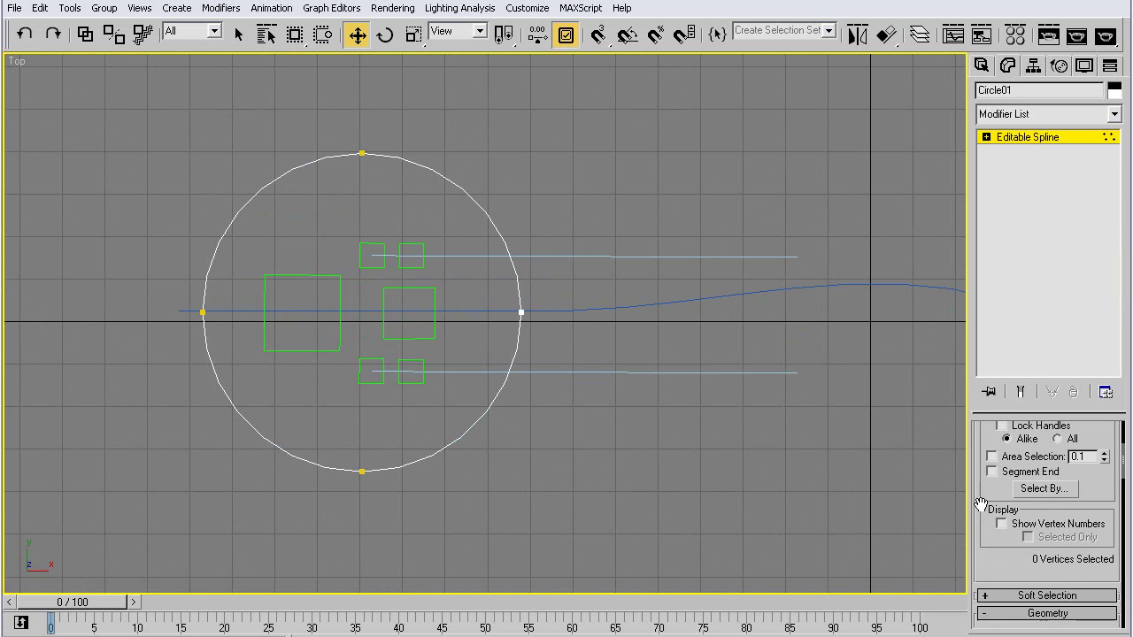
pyautogui.scroll(-6, 983, 542)
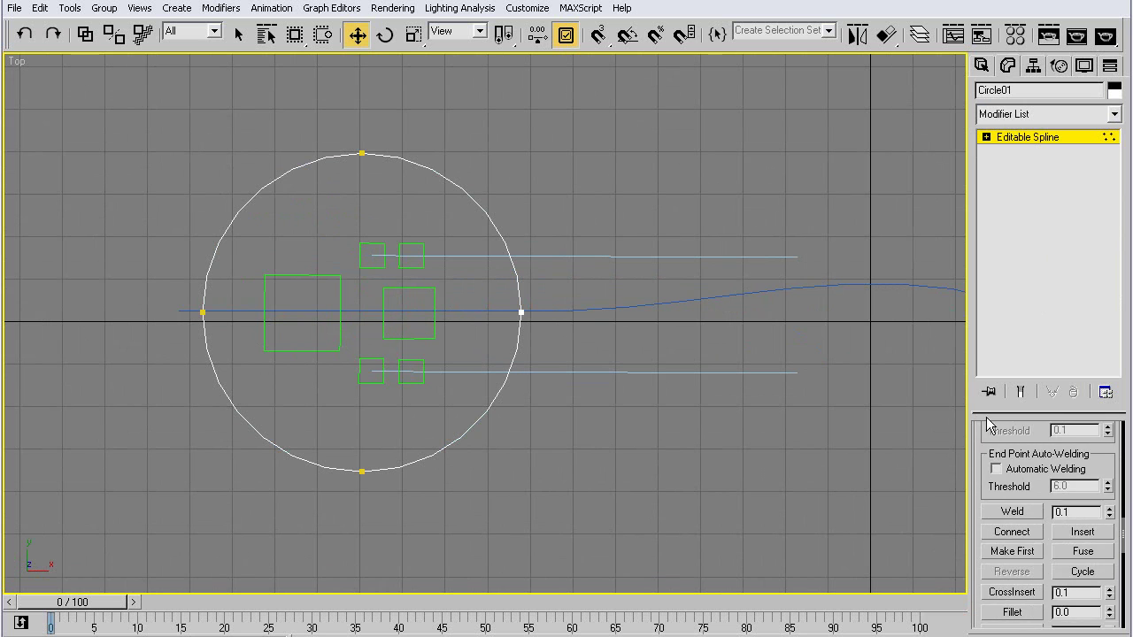
pyautogui.scroll(2, 986, 491)
pyautogui.click(1009, 546)
pyautogui.click(253, 197)
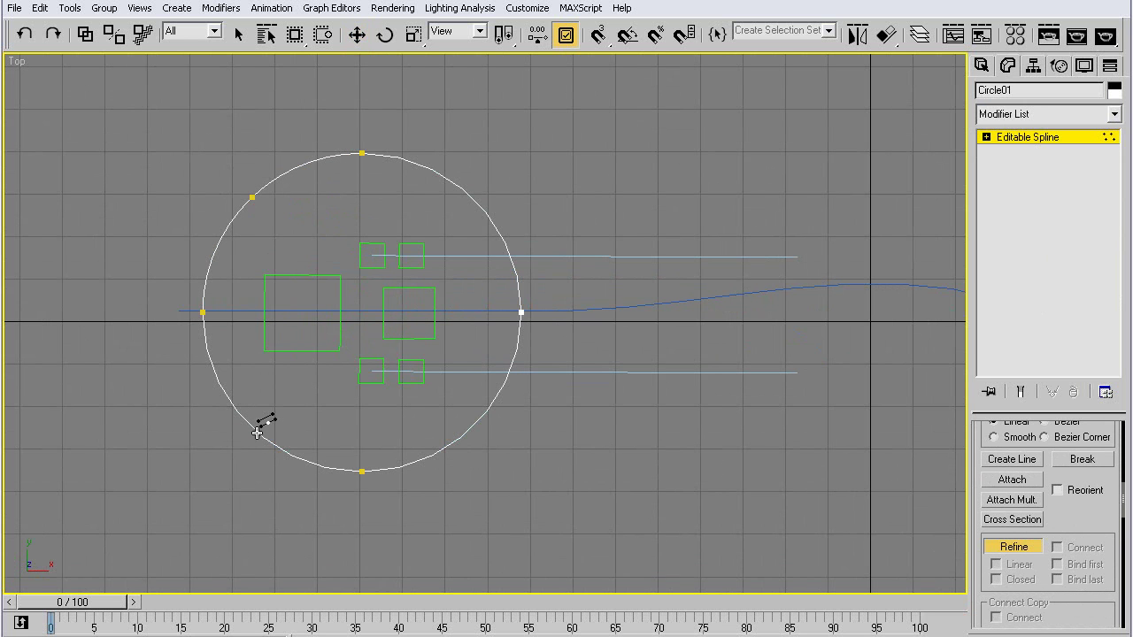
pyautogui.click(256, 433)
# Delete the circle's other segments, keeping only the arc behind DUM MAIN between the two added vertices.
pyautogui.rightClick(602, 170)
pyautogui.click(602, 170)
pyautogui.moveTo(301, 513); pyautogui.dragTo(302, 511)
pyautogui.press('Delete')
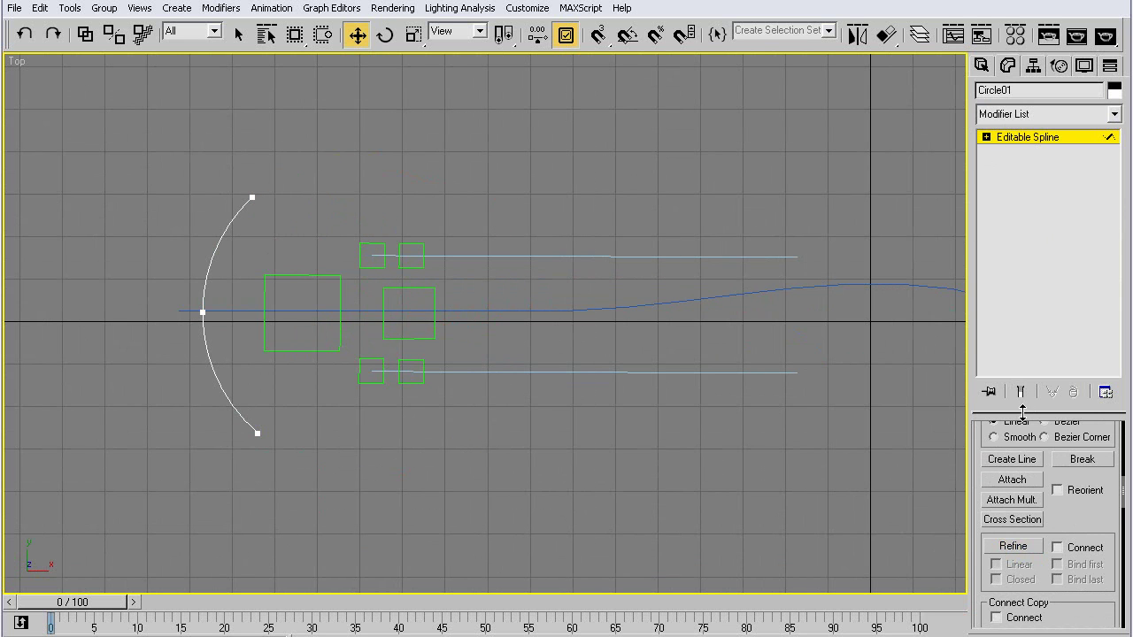
pyautogui.moveTo(1023, 403); pyautogui.dragTo(1023, 250)
pyautogui.click(1027, 138)
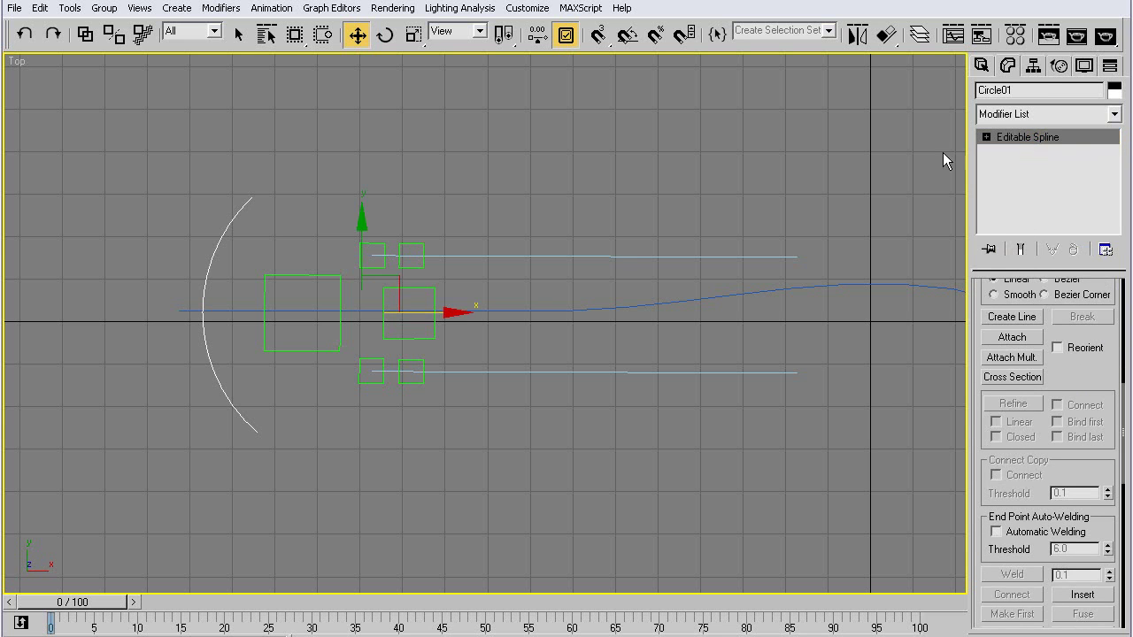
# Link the arc to DUM MAIN as its parent and clear the selection.
pyautogui.click(92, 38)
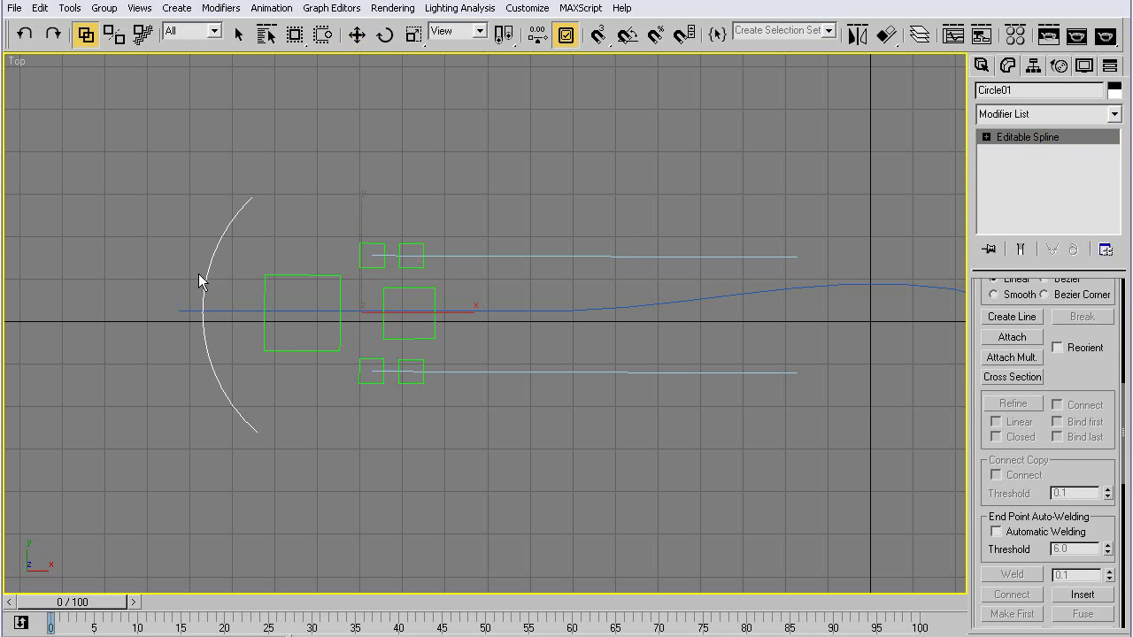
pyautogui.moveTo(201, 273); pyautogui.dragTo(280, 278)
pyautogui.click(357, 34)
pyautogui.scroll(-3, 375, 207)
pyautogui.moveTo(459, 232); pyautogui.dragTo(330, 243, button='middle')
pyautogui.click(198, 258)
pyautogui.click(349, 226)
# Create a small dummy beside the arc behind DUM MAIN and name it DUM SLIDE.
pyautogui.click(981, 65)
pyautogui.click(1072, 95)
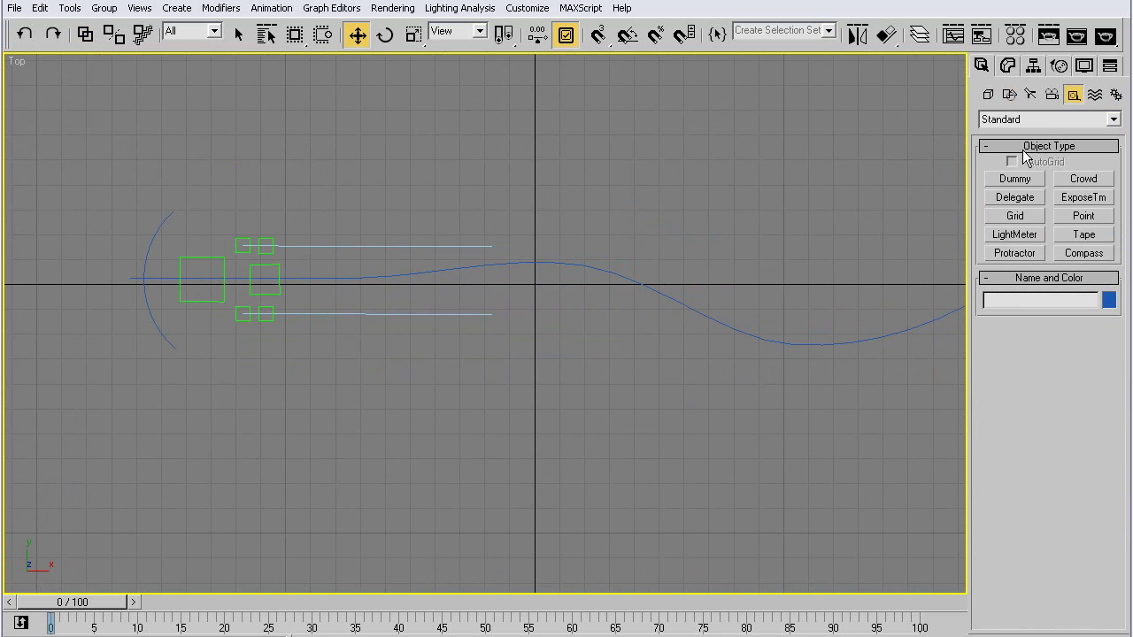
pyautogui.click(1016, 179)
pyautogui.moveTo(135, 267); pyautogui.dragTo(145, 278)
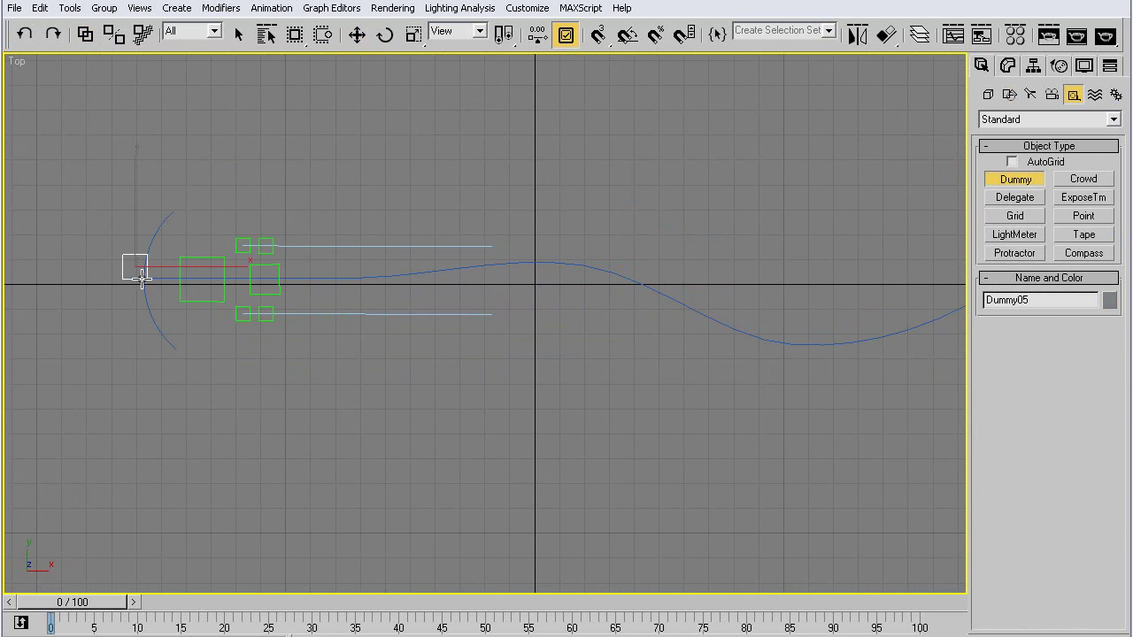
pyautogui.doubleClick(1055, 308)
pyautogui.write('DUM SLIDE')
# Apply a Path Constraint to DUM SLIDE with the rear arc as its path.
pyautogui.click(271, 8)
pyautogui.moveTo(332, 50)
pyautogui.click(469, 154)
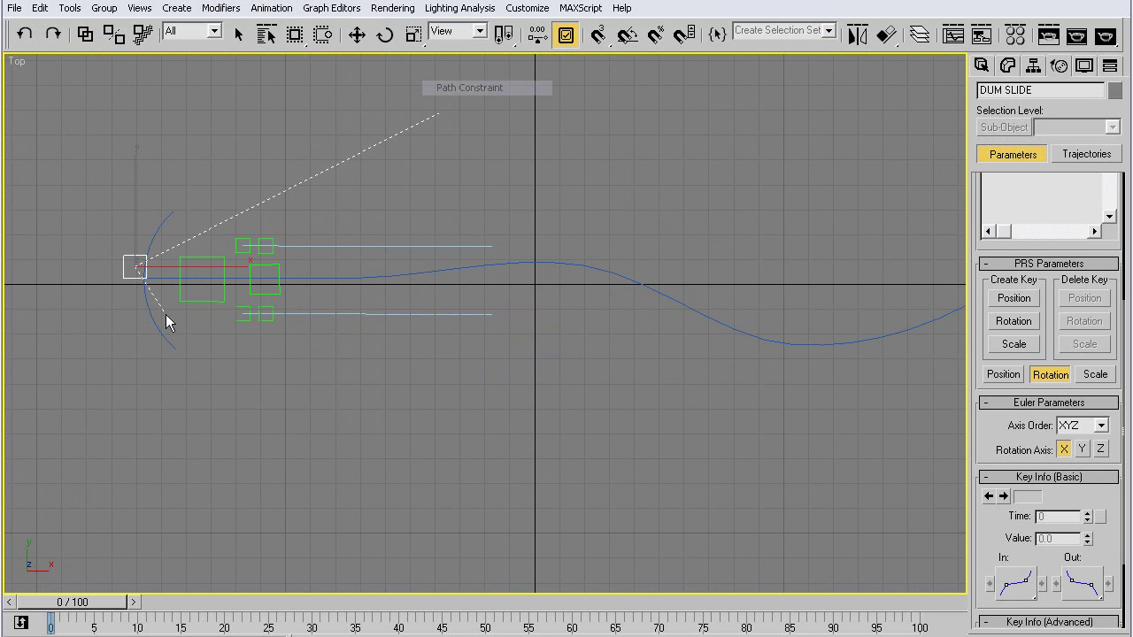
pyautogui.click(153, 229)
pyautogui.hotkey('alt', 'z')
pyautogui.moveTo(115, 231); pyautogui.dragTo(132, 195)
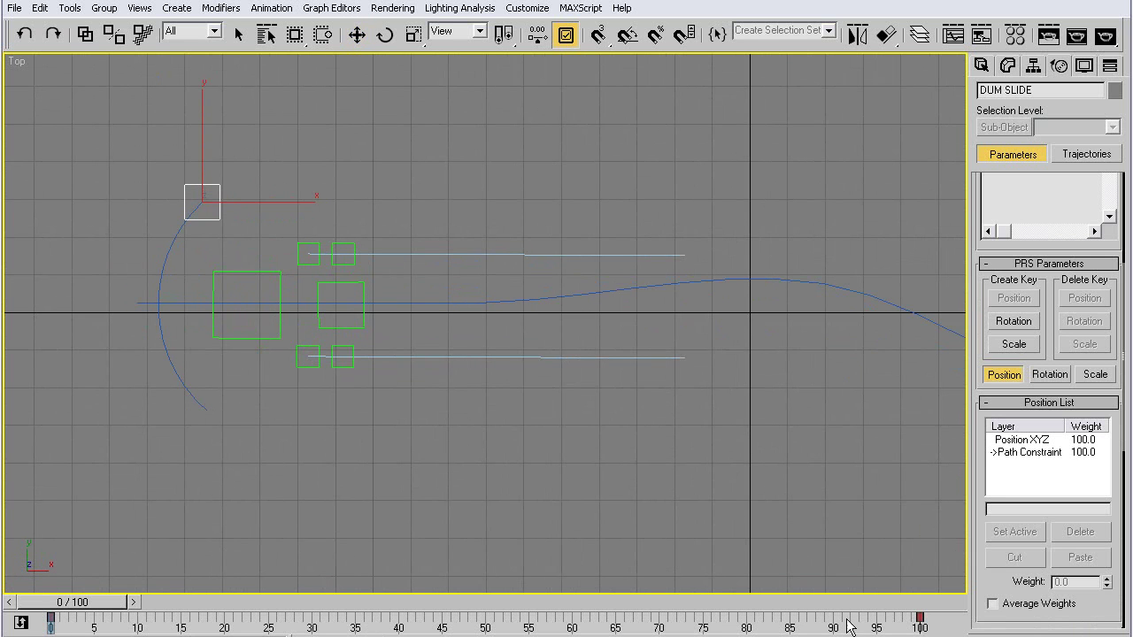
# Remove DUM SLIDE's path animation keys and set its % Along Path to 50.
pyautogui.moveTo(942, 624); pyautogui.dragTo(668, 626)
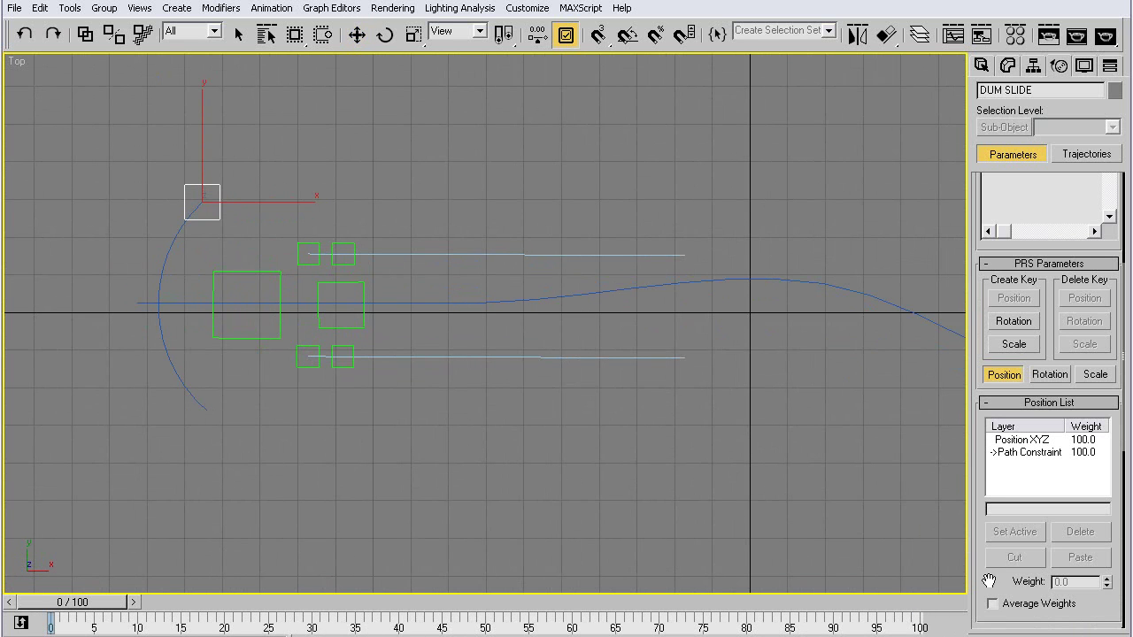
pyautogui.scroll(-4, 989, 580)
pyautogui.moveTo(998, 599); pyautogui.dragTo(971, 527)
pyautogui.write('50')
pyautogui.press('Return')
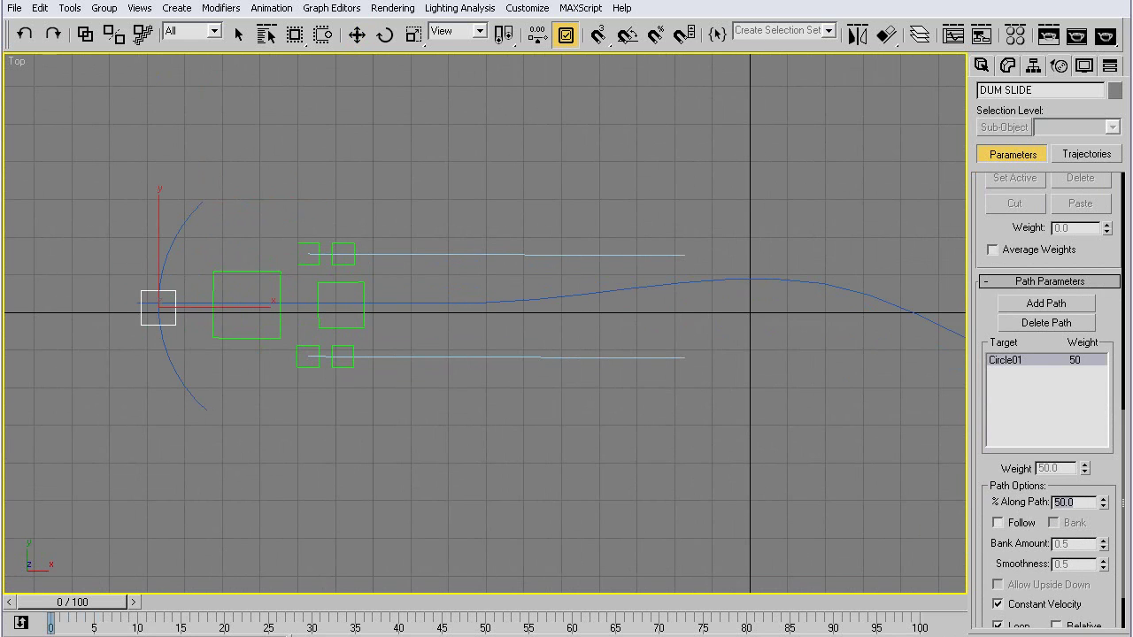
# Clear the selection and create a small dummy on the path between DUM MAIN and the steering dummy.
pyautogui.click(357, 34)
pyautogui.scroll(2, 189, 267)
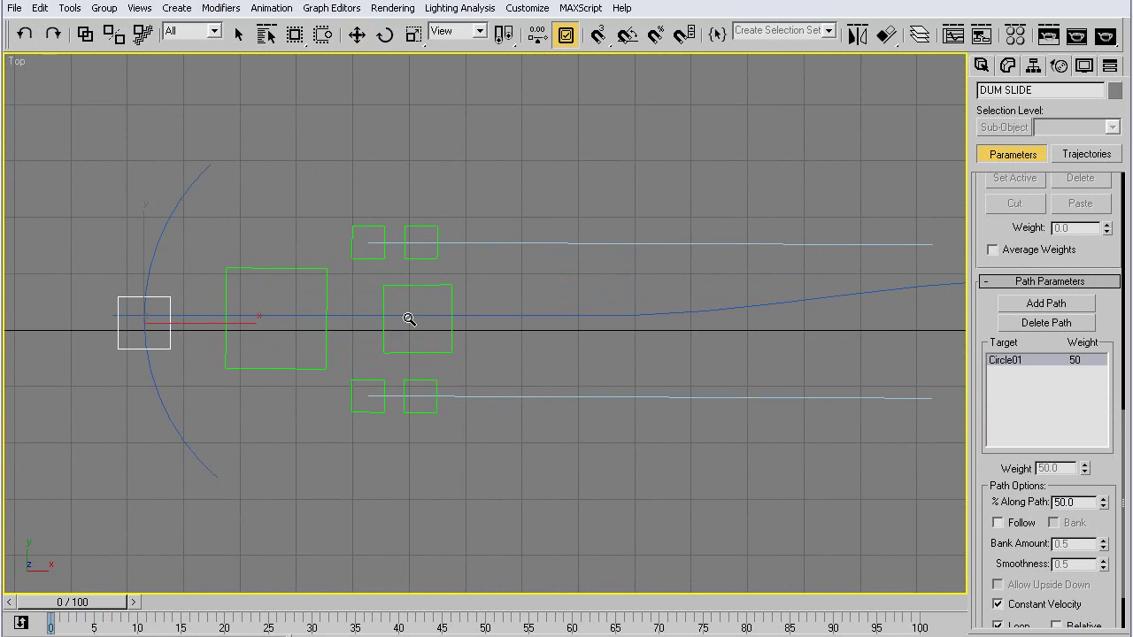
pyautogui.click(400, 287)
pyautogui.click(540, 157)
pyautogui.click(980, 68)
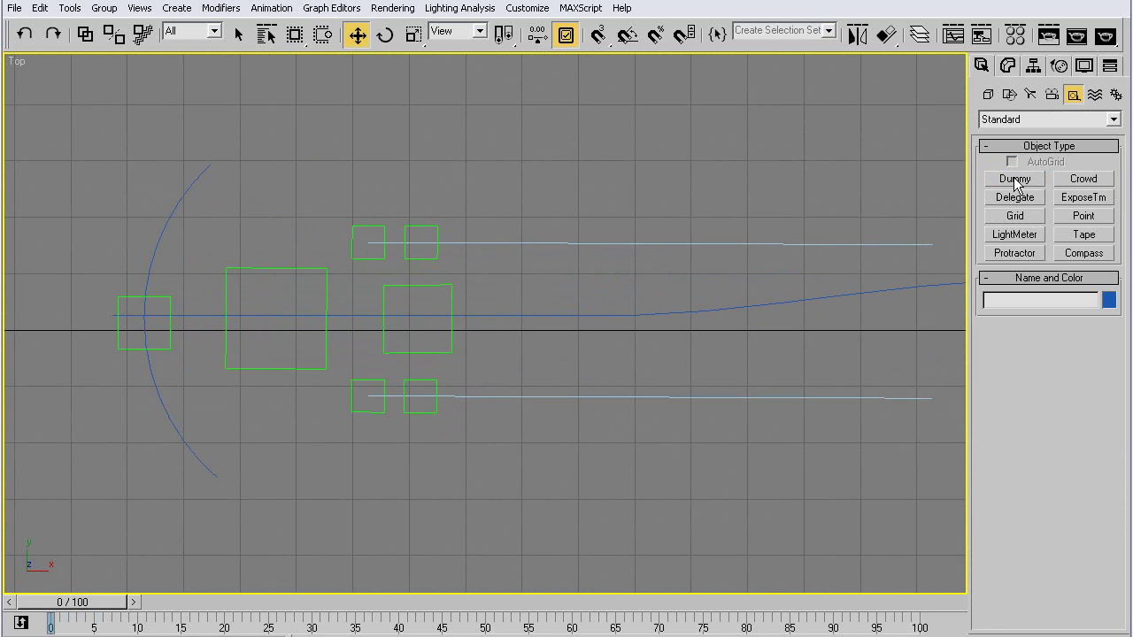
pyautogui.click(1016, 181)
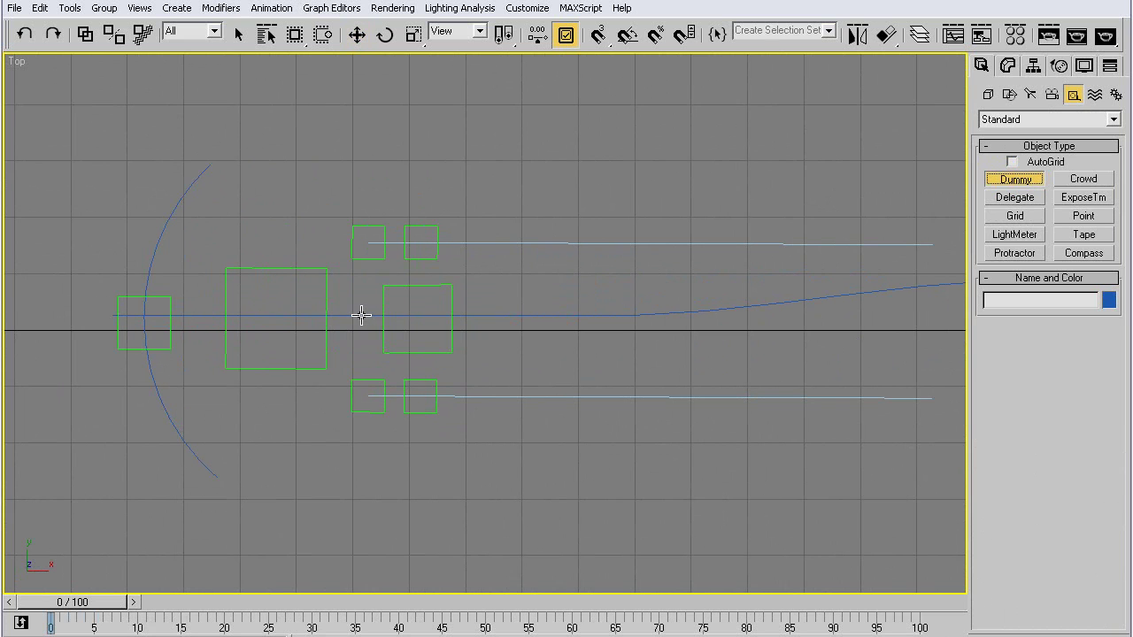
pyautogui.moveTo(361, 317); pyautogui.dragTo(370, 345)
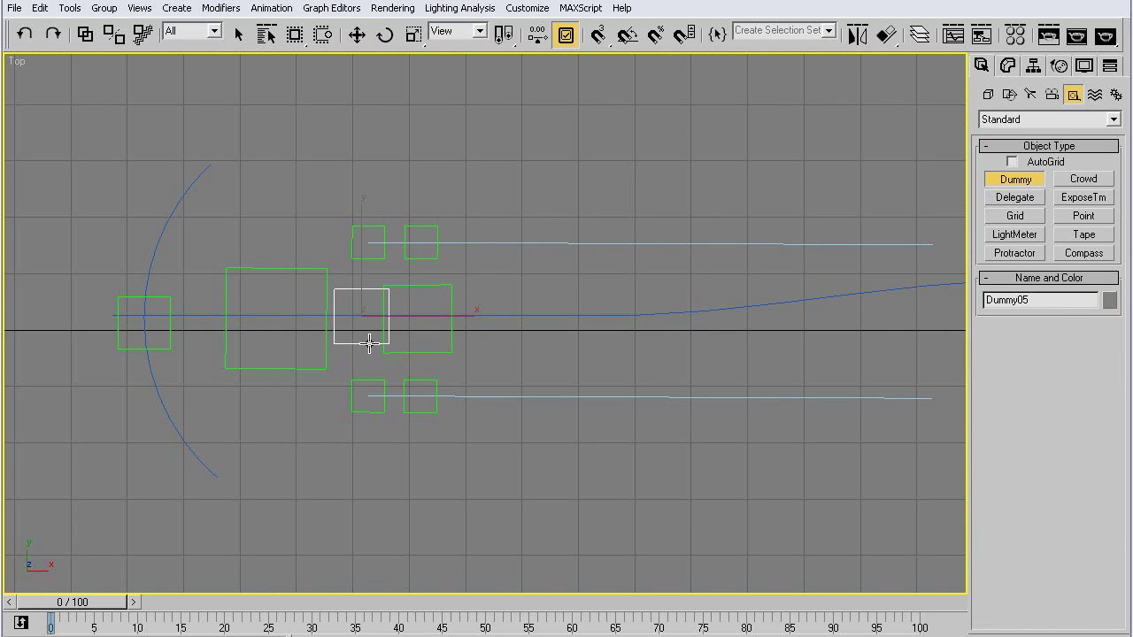
# Link the new dummy to DUM MAIN and give it a LookAt Constraint targeting DUM SLIDE.
pyautogui.click(85, 34)
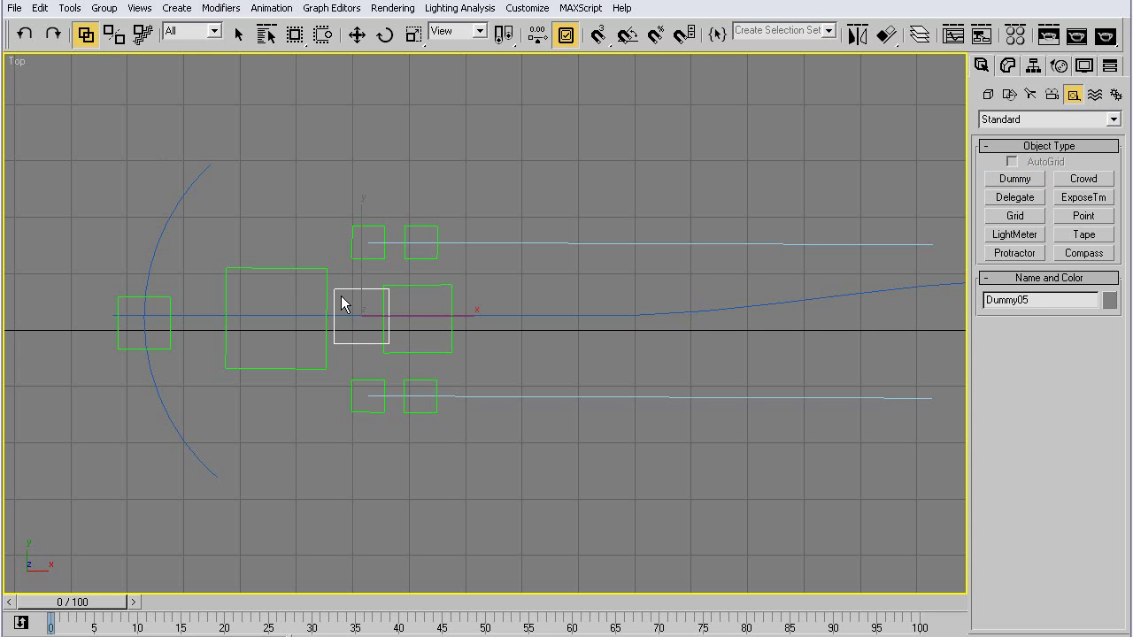
pyautogui.moveTo(341, 295); pyautogui.dragTo(324, 279)
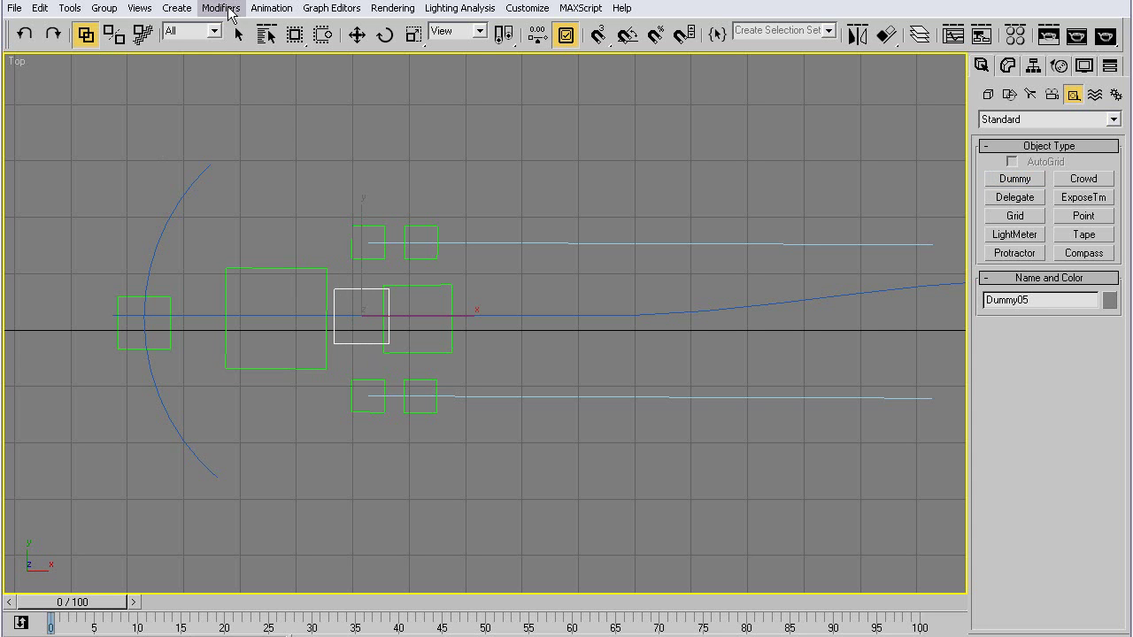
pyautogui.click(271, 8)
pyautogui.moveTo(409, 52)
pyautogui.click(444, 146)
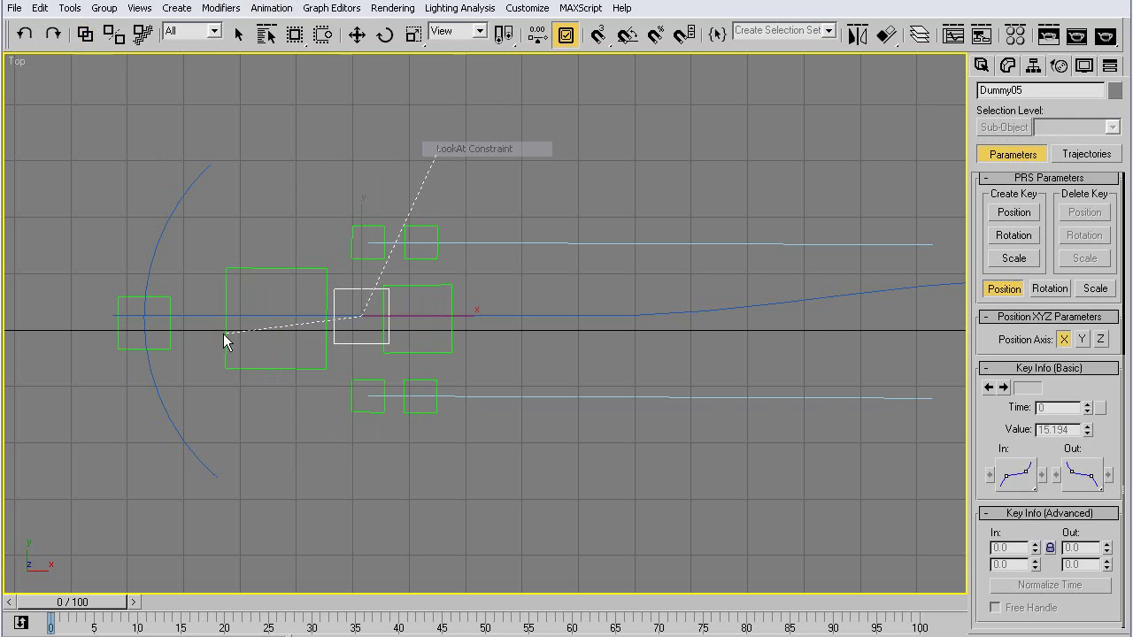
pyautogui.click(165, 301)
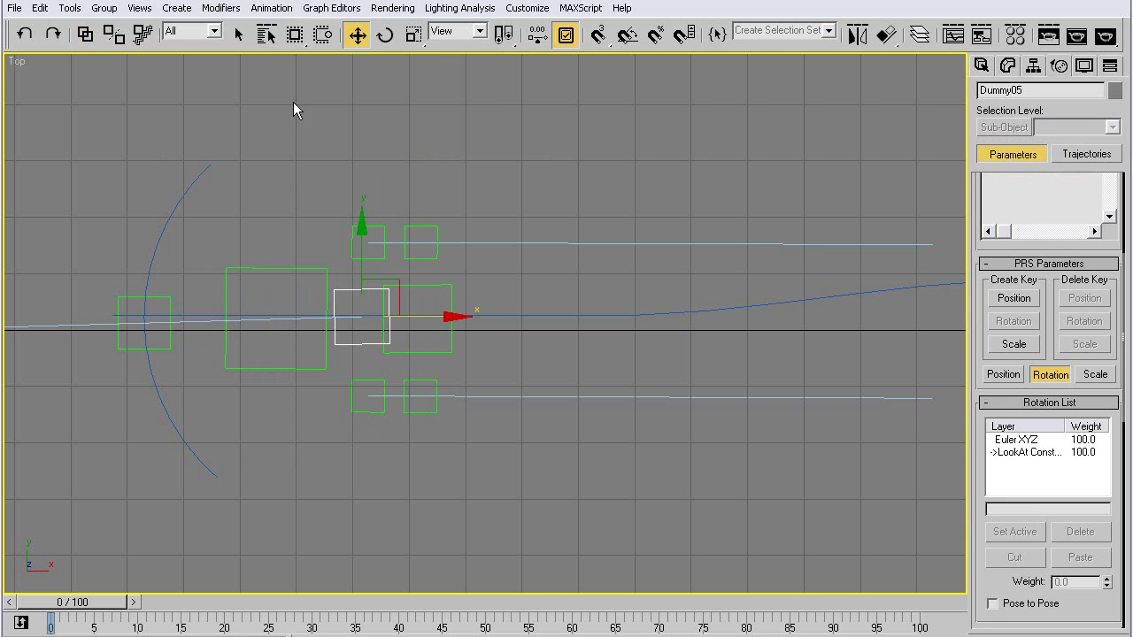
pyautogui.click(352, 137)
# Try to move DUM SLIDE along the rear arc.
pyautogui.scroll(-2, 351, 133)
pyautogui.click(207, 265)
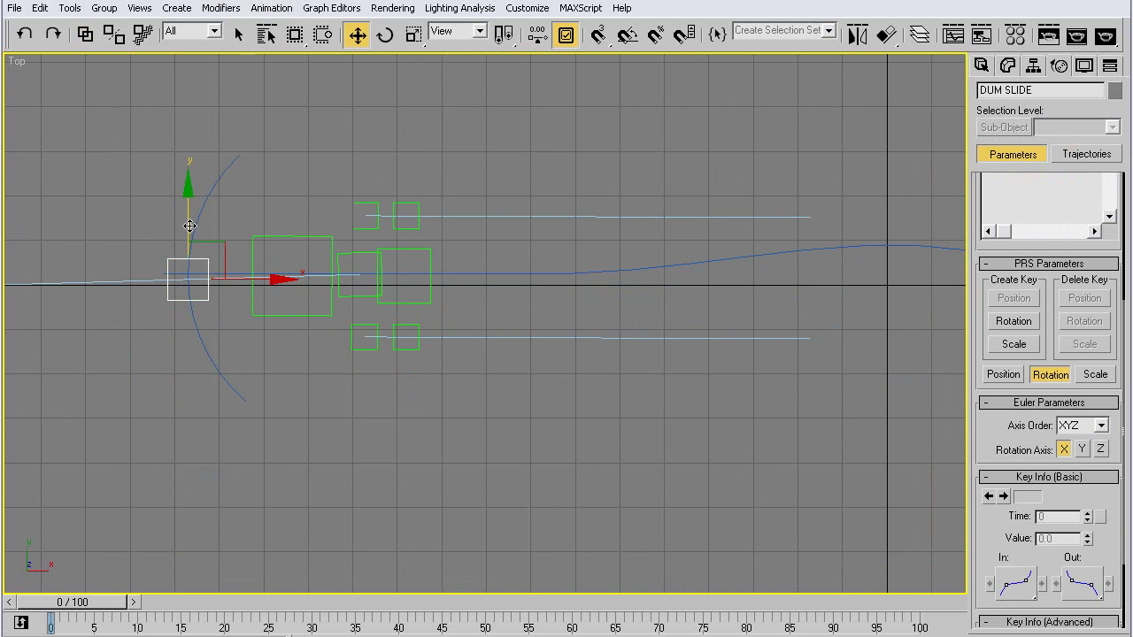
pyautogui.moveTo(190, 216); pyautogui.dragTo(161, 221)
pyautogui.click(272, 245)
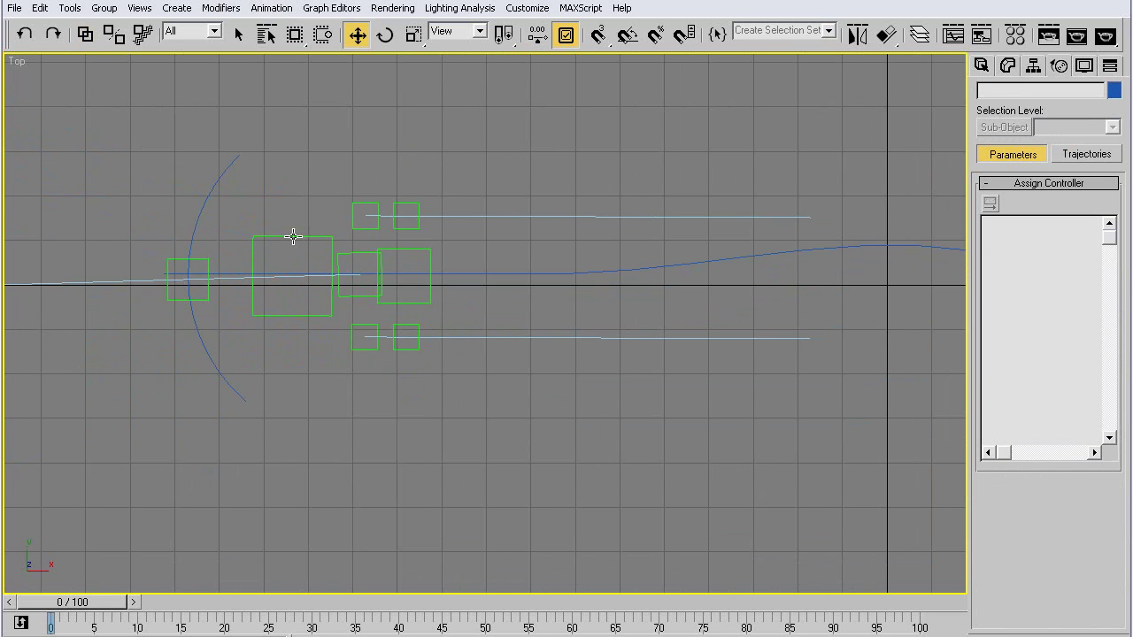
pyautogui.click(205, 261)
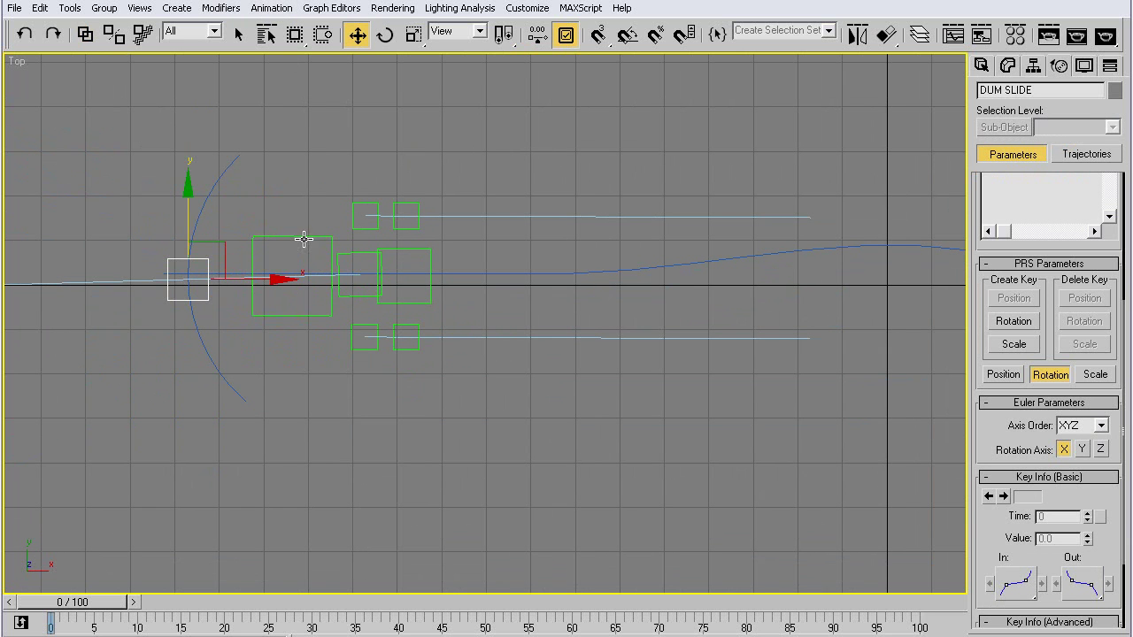
# Select DUM MAIN and show the whole rig at an angle in a maximized Perspective view.
pyautogui.click(334, 269)
pyautogui.moveTo(354, 279); pyautogui.dragTo(309, 251)
pyautogui.hotkey('alt', 'w')
pyautogui.rightClick(577, 380)
pyautogui.hotkey('alt', 'w')
pyautogui.hotkey('ctrl', 'p')
pyautogui.moveTo(228, 387); pyautogui.dragTo(377, 311)
pyautogui.hotkey('ctrl', 'r')
pyautogui.moveTo(460, 316); pyautogui.dragTo(315, 318)
pyautogui.hotkey('alt', 'z')
pyautogui.moveTo(389, 381); pyautogui.dragTo(379, 335)
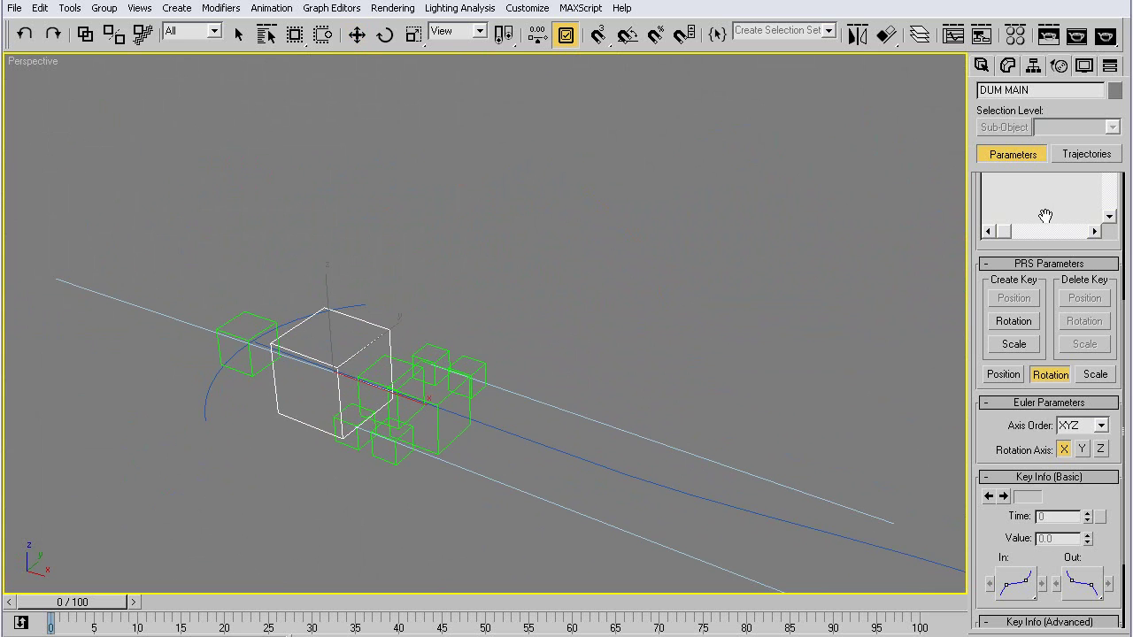
# Turn on Bank in DUM MAIN's Path Constraint and set its Bank Amount to 1.
pyautogui.click(997, 380)
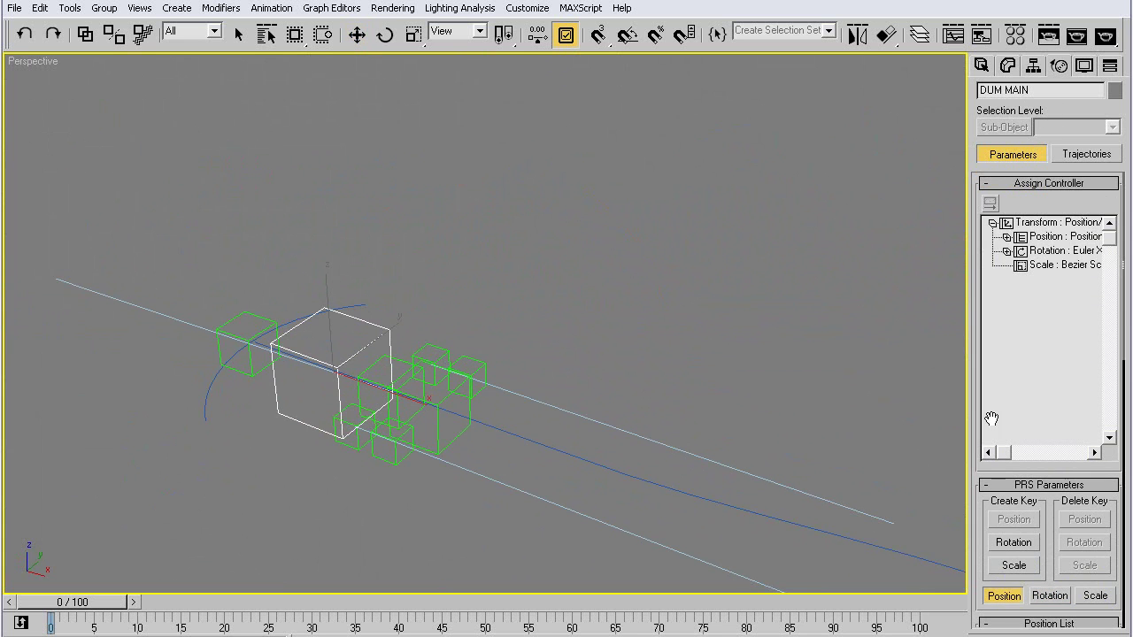
pyautogui.moveTo(984, 546); pyautogui.dragTo(1024, 335)
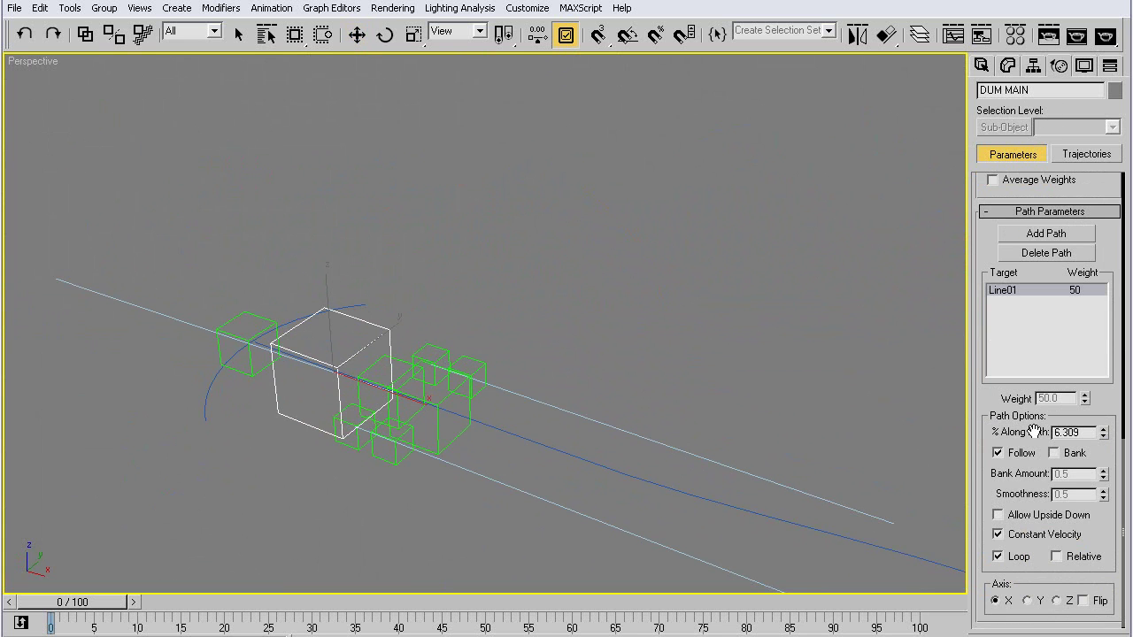
pyautogui.click(1055, 454)
pyautogui.doubleClick(1079, 477)
pyautogui.write('1')
pyautogui.press('Return')
# Link the two rear wheel dummies to the look-at dummy between DUM MAIN and the steering dummy.
pyautogui.moveTo(419, 282)
pyautogui.mouseDown()
pyautogui.moveTo(416, 296)
pyautogui.moveTo(421, 281)
pyautogui.mouseUp()
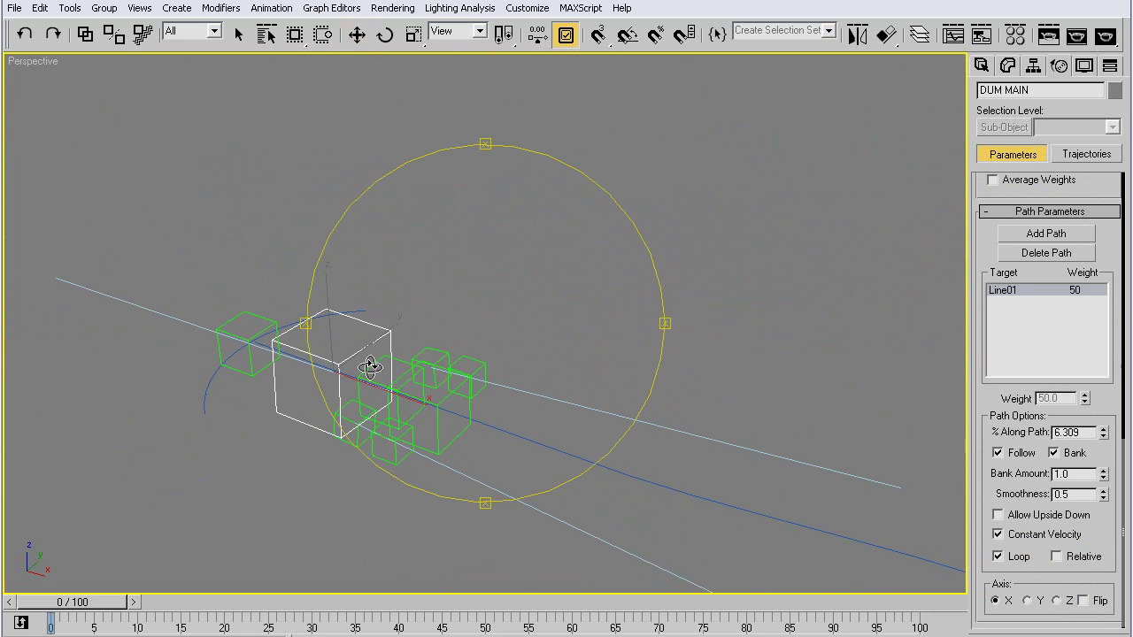
pyautogui.moveTo(369, 369)
pyautogui.keyDown('alt'); pyautogui.mouseDown(button='middle')
pyautogui.moveTo(354, 324)
pyautogui.moveTo(309, 324)
pyautogui.moveTo(275, 366)
pyautogui.moveTo(342, 372)
pyautogui.moveTo(401, 340)
pyautogui.moveTo(385, 374)
pyautogui.moveTo(362, 369)
pyautogui.moveTo(367, 346)
pyautogui.moveTo(366, 358)
pyautogui.mouseUp(button='middle'); pyautogui.keyUp('alt')
pyautogui.press('w')
pyautogui.click(442, 363)
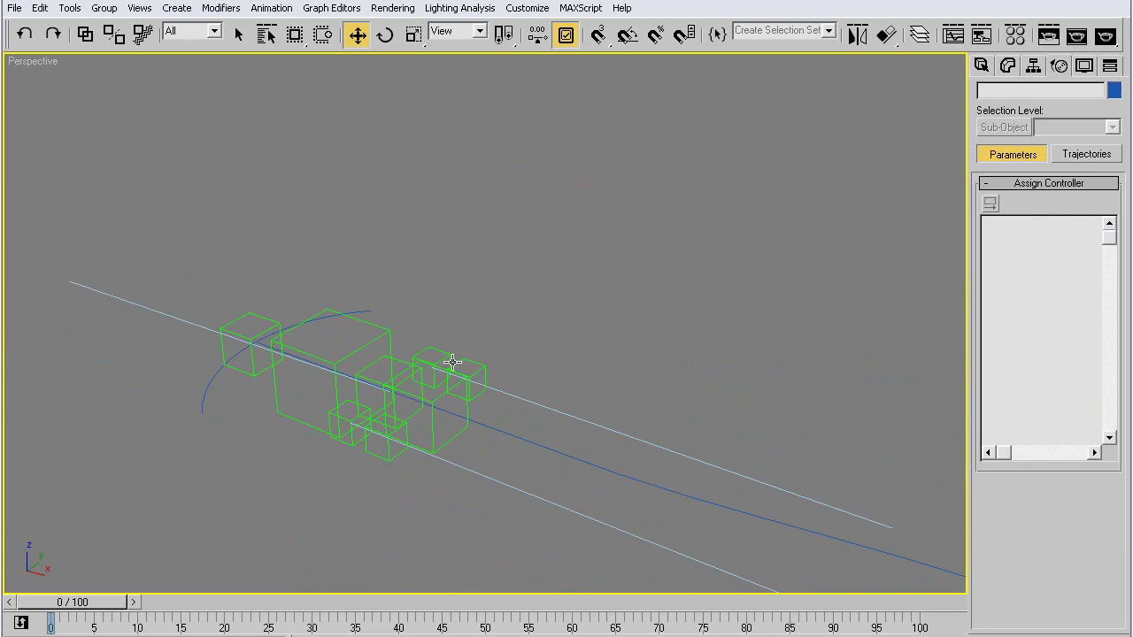
pyautogui.keyDown('ctrl'); pyautogui.click(346, 443); pyautogui.keyUp('ctrl')
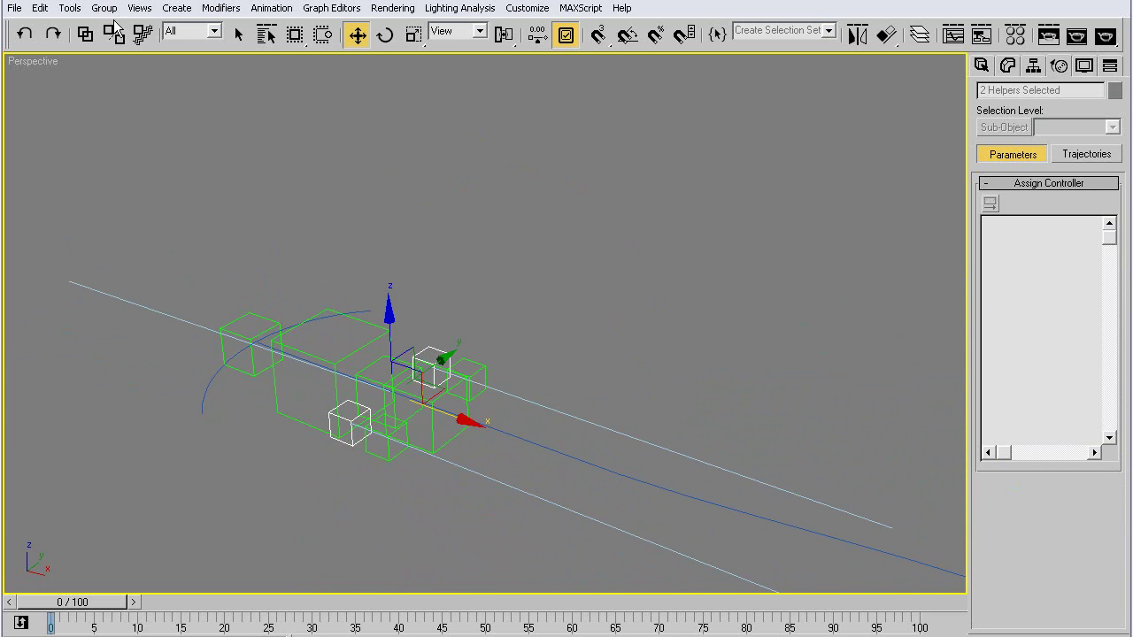
pyautogui.click(85, 34)
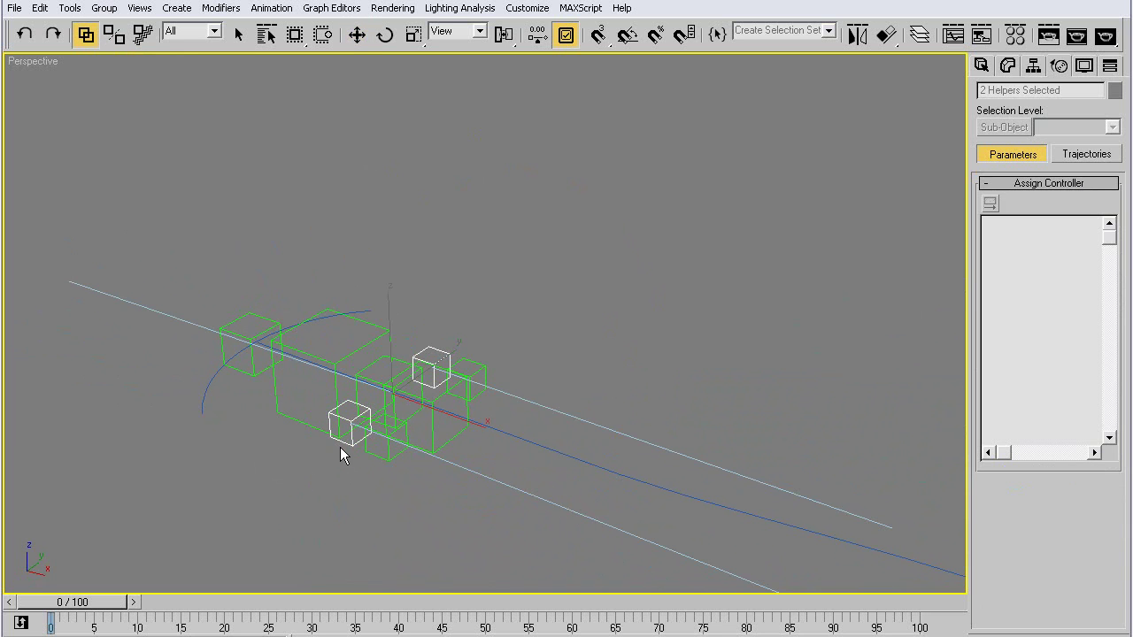
pyautogui.moveTo(349, 443); pyautogui.dragTo(403, 362)
pyautogui.click(357, 33)
pyautogui.keyDown('alt'); pyautogui.moveTo(430, 245); pyautogui.dragTo(367, 358, button='middle'); pyautogui.keyUp('alt')
pyautogui.click(323, 265)
pyautogui.click(328, 270)
pyautogui.click(350, 256)
pyautogui.click(332, 255)
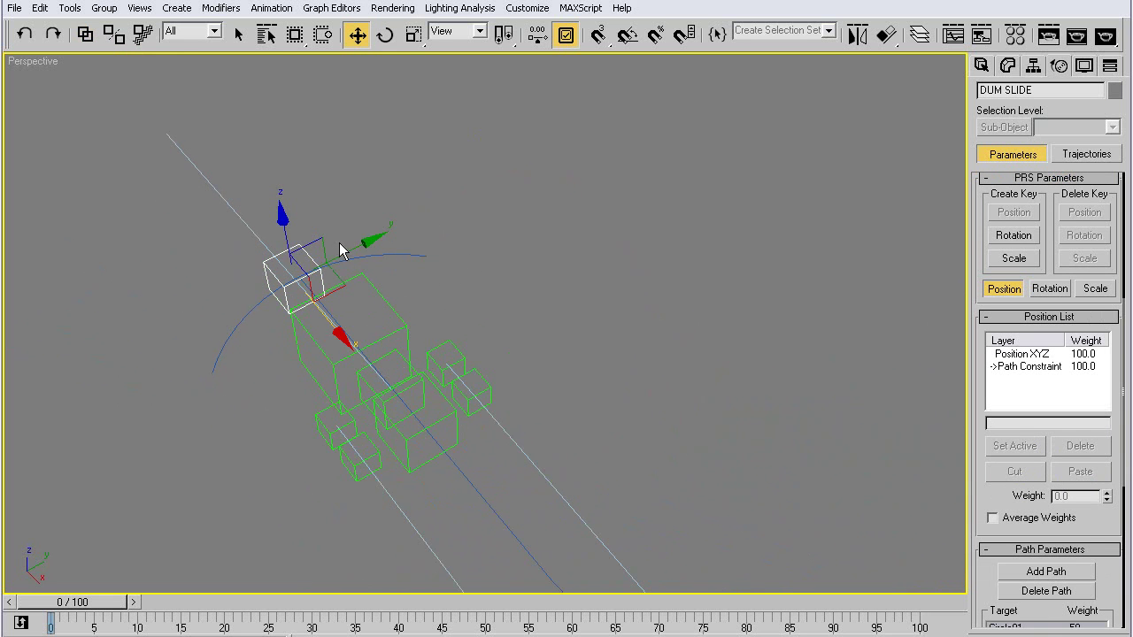
pyautogui.keyDown('alt'); pyautogui.moveTo(335, 254); pyautogui.dragTo(389, 264, button='middle'); pyautogui.keyUp('alt')
pyautogui.rightClick(389, 265)
# Pair Dum Stear's Path Constraint Percent with DUM MAIN's Path Constraint Percent in Parameter Wiring.
pyautogui.click(445, 413)
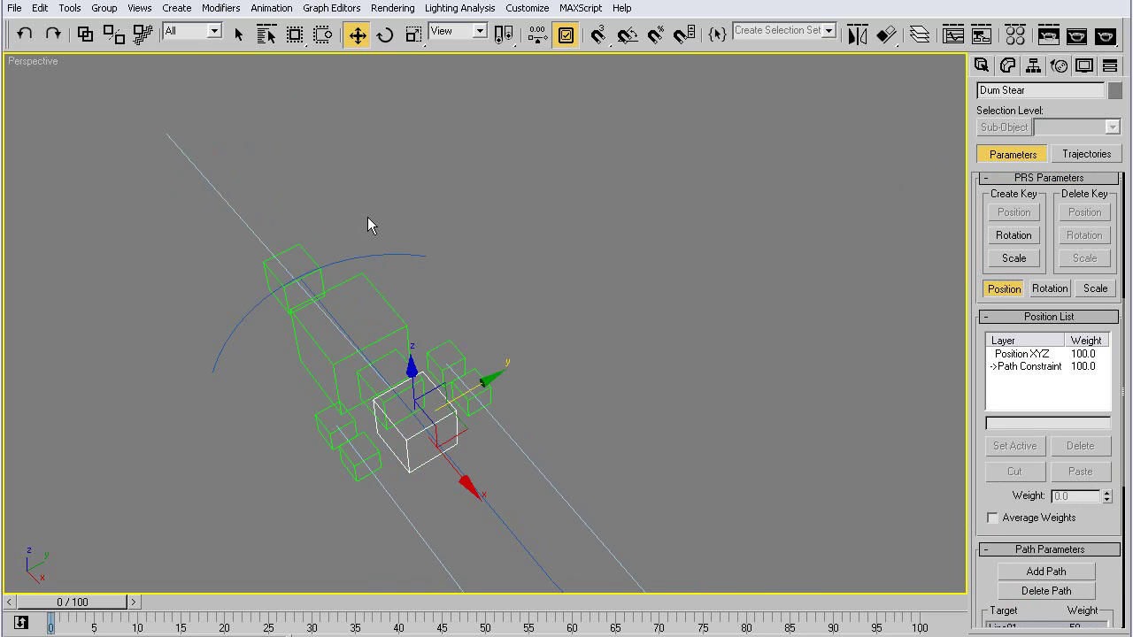
pyautogui.hotkey('alt', '5')
pyautogui.moveTo(835, 461); pyautogui.dragTo(523, 123)
pyautogui.click(531, 277)
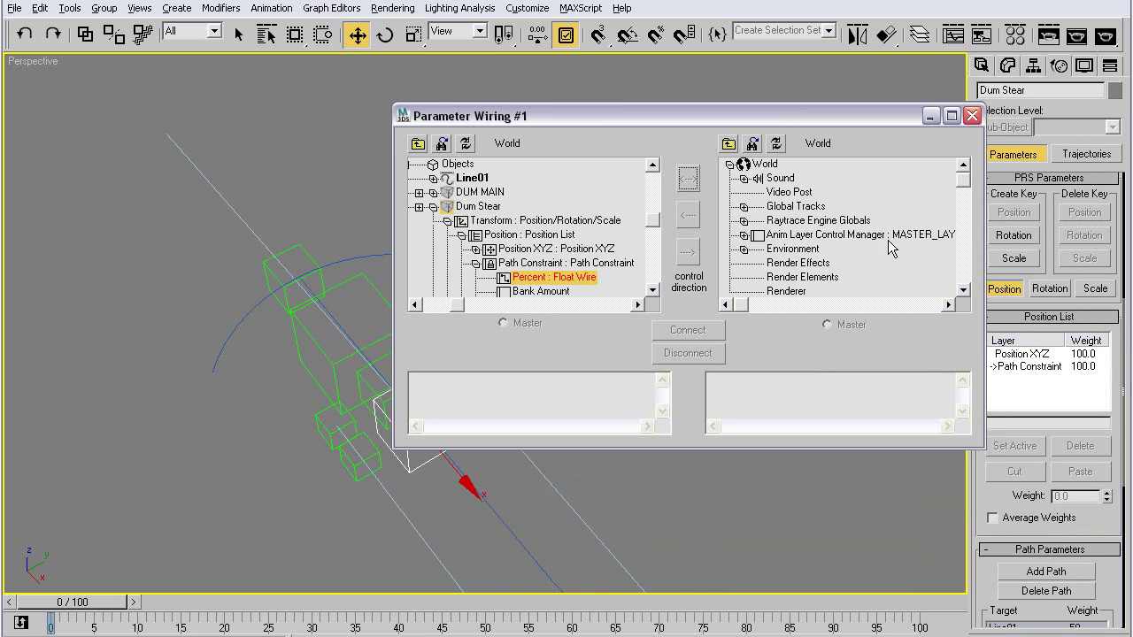
pyautogui.moveTo(963, 179); pyautogui.dragTo(974, 250)
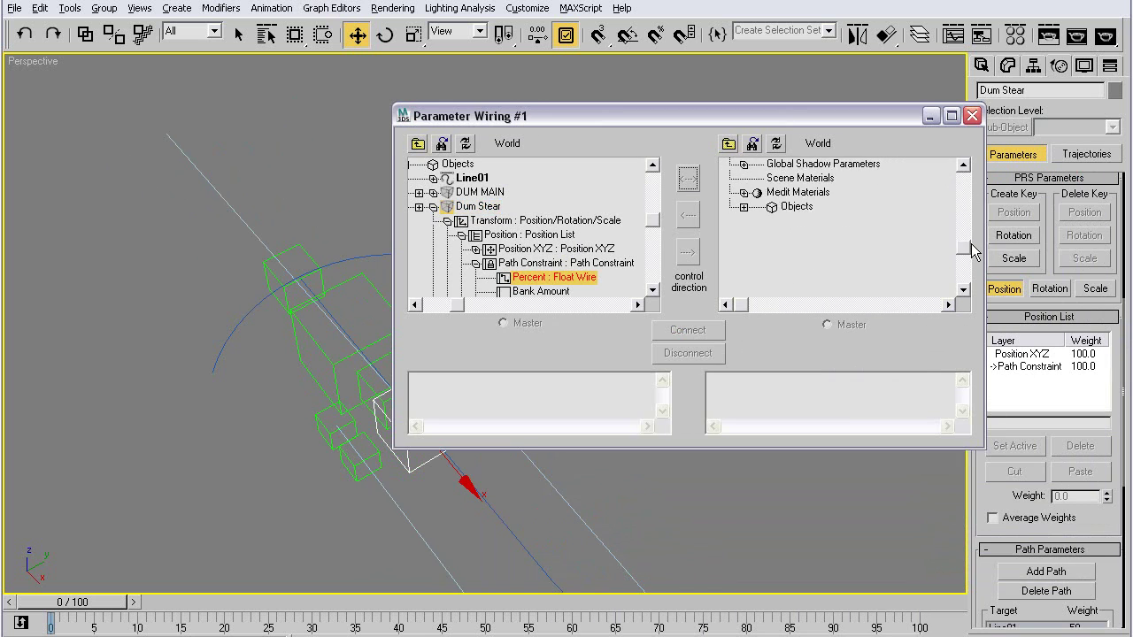
pyautogui.click(744, 206)
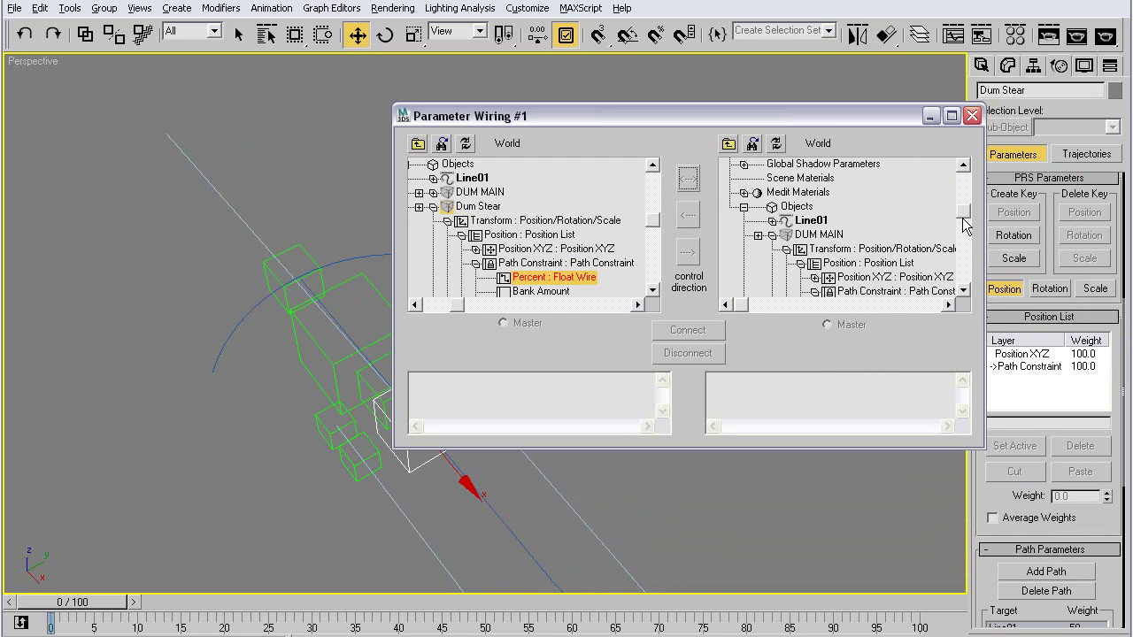
pyautogui.scroll(-2, 965, 226)
pyautogui.click(915, 251)
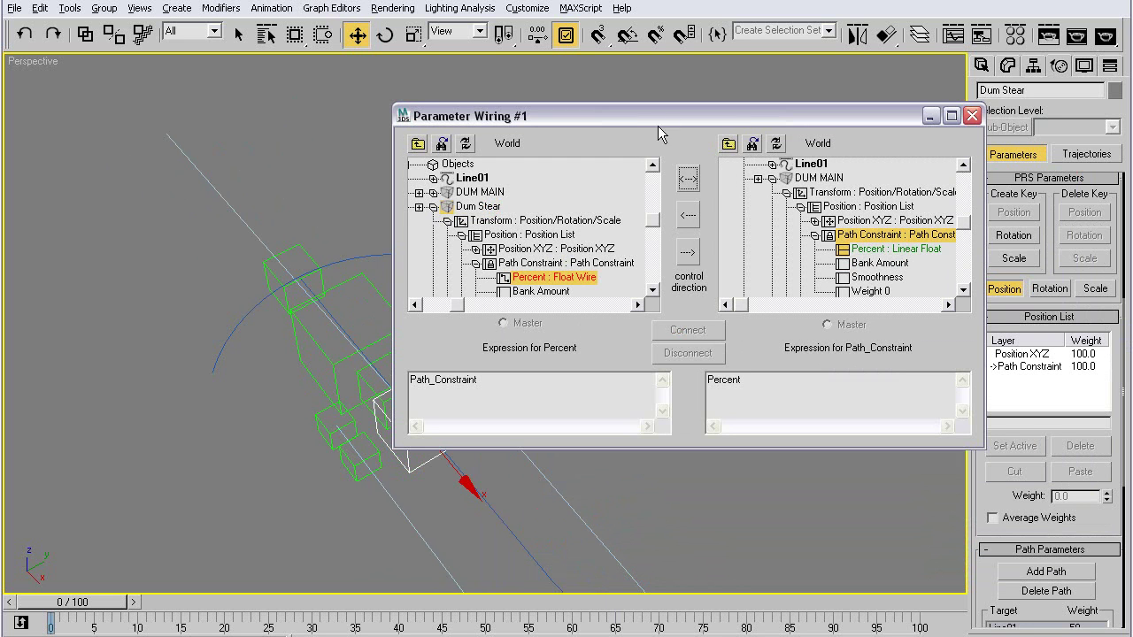
pyautogui.click(885, 248)
# Update the wire so DUM MAIN drives Dum Stear with the expression Percent + 0.1, and put the wiring dialog away.
pyautogui.moveTo(708, 124); pyautogui.dragTo(947, 137)
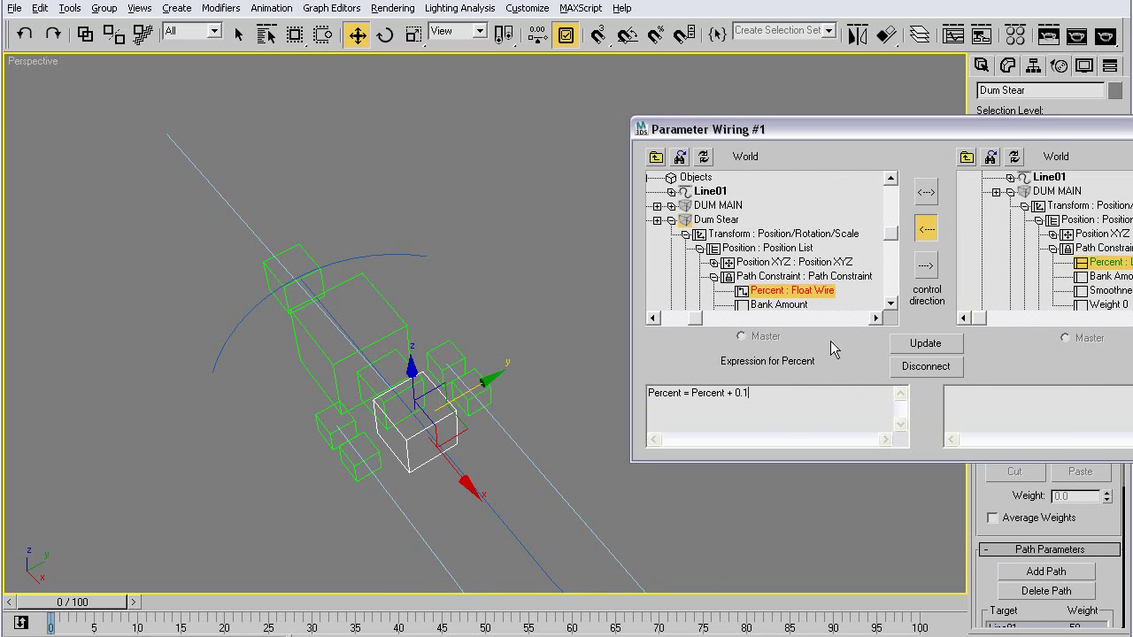
pyautogui.click(908, 347)
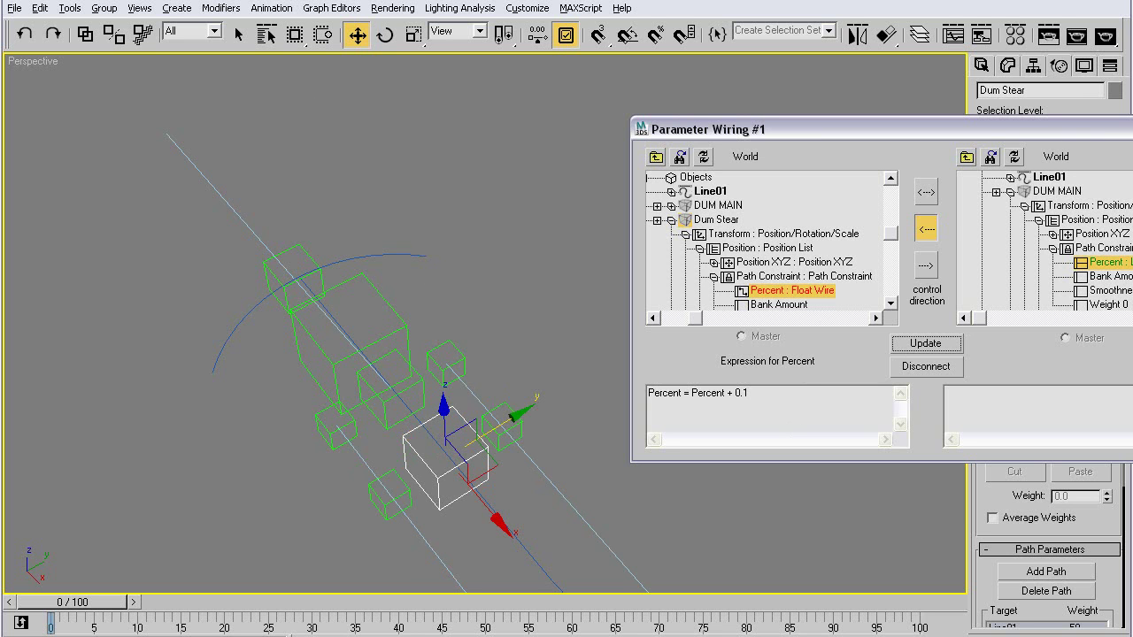
pyautogui.moveTo(1115, 129); pyautogui.dragTo(860, 107)
pyautogui.click(939, 108)
# With Auto Key on, set DUM MAIN's % Along Path to 100 at frame 100.
pyautogui.keyDown('alt'); pyautogui.moveTo(430, 337); pyautogui.dragTo(406, 369, button='middle'); pyautogui.keyUp('alt')
pyautogui.keyDown('alt'); pyautogui.moveTo(402, 271); pyautogui.dragTo(431, 257, button='middle'); pyautogui.keyUp('alt')
pyautogui.click(460, 252)
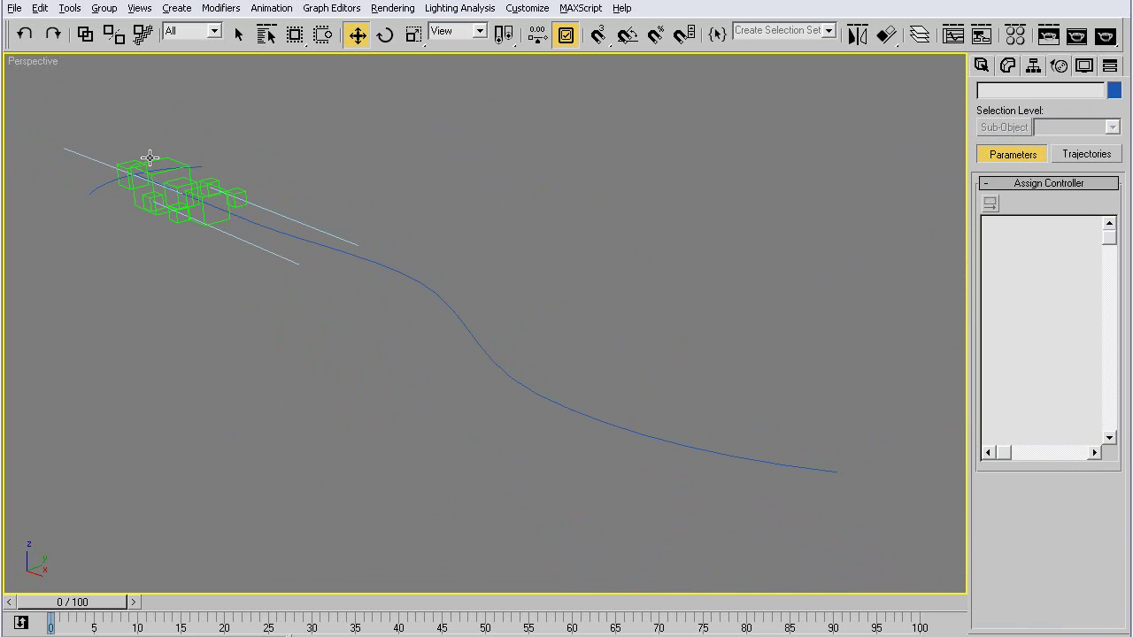
pyautogui.click(164, 175)
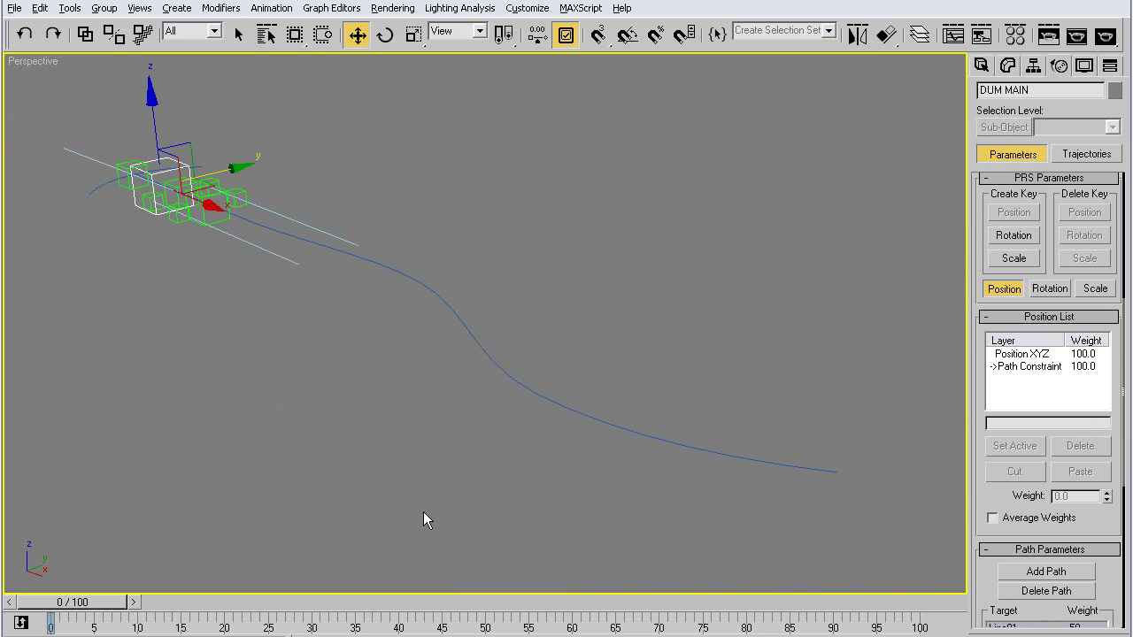
pyautogui.press('n')
pyautogui.press('End')
pyautogui.scroll(-5, 992, 493)
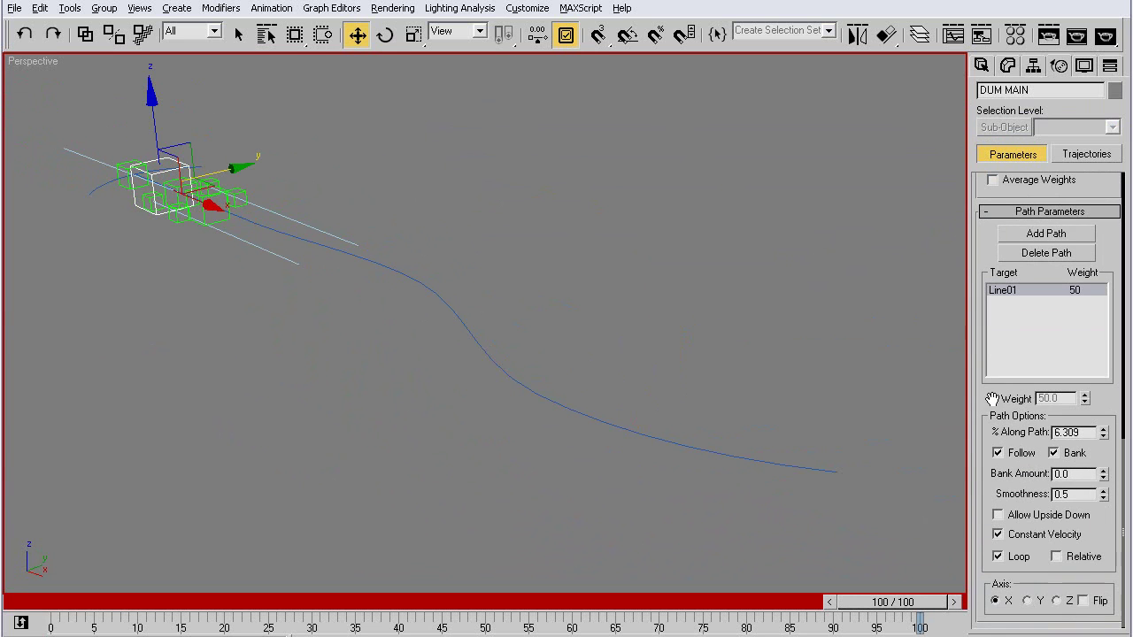
pyautogui.doubleClick(1089, 432)
pyautogui.write('100')
pyautogui.press('Return')
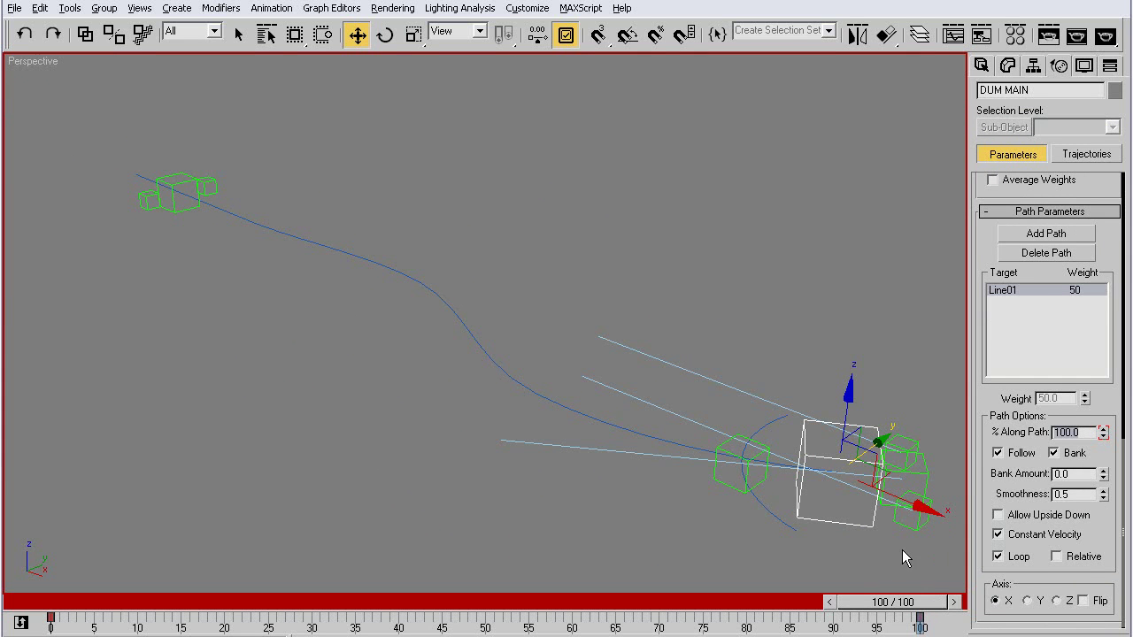
# Set DUM MAIN's % Along Path to 0 at frame 0, turn off Auto Key, and scrub the animation to frame 67.
pyautogui.press('Home')
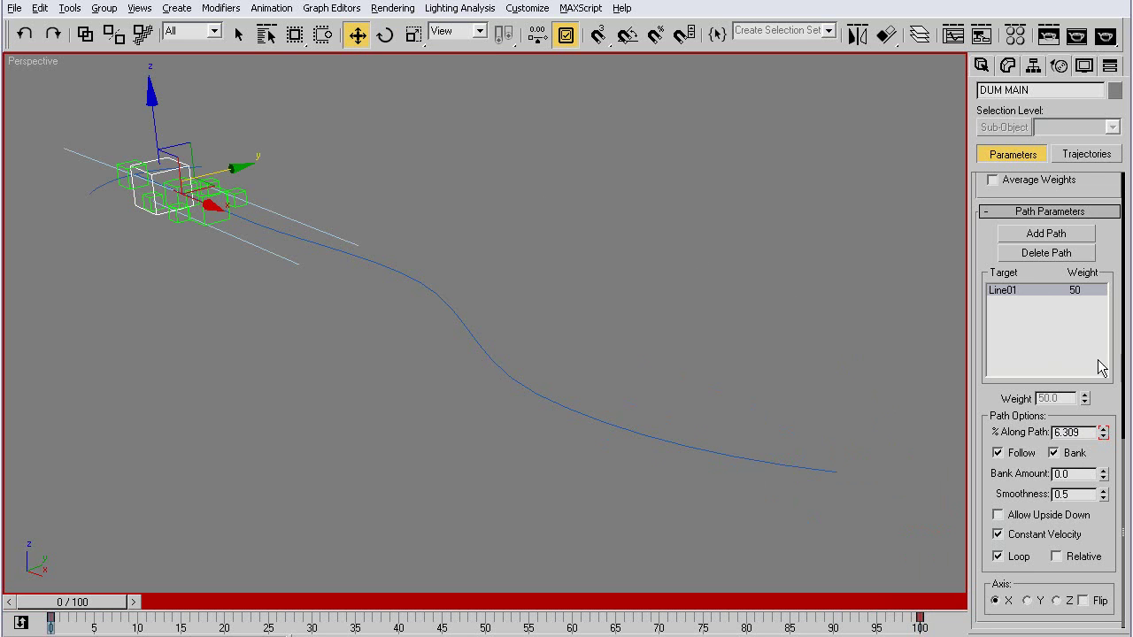
pyautogui.rightClick(1103, 432)
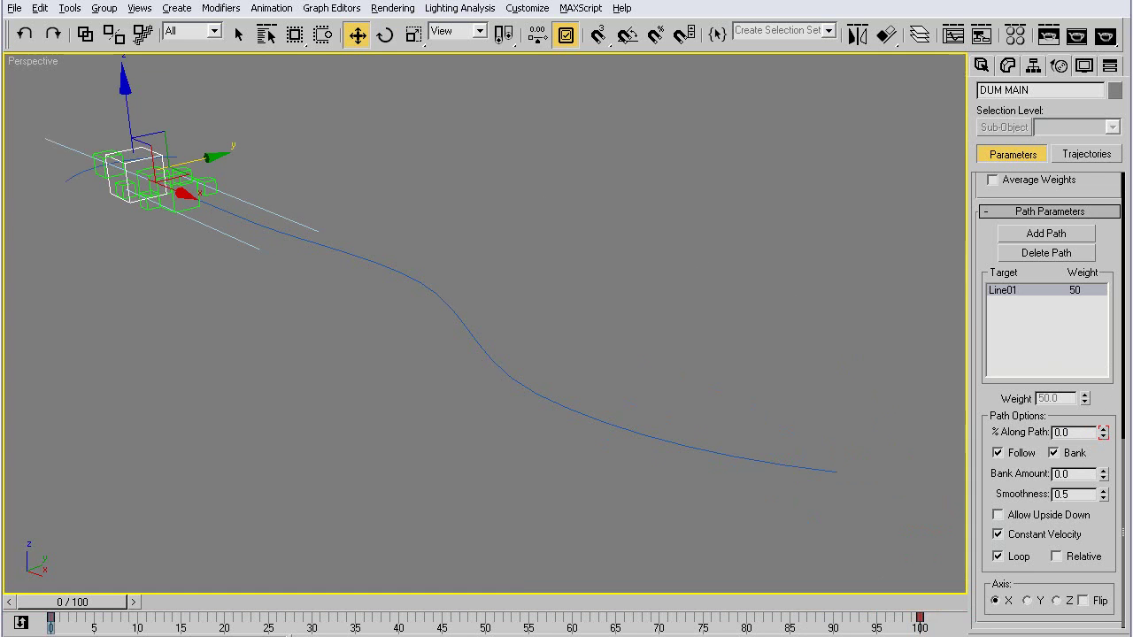
pyautogui.moveTo(60, 604); pyautogui.dragTo(614, 628)
pyautogui.press('w')
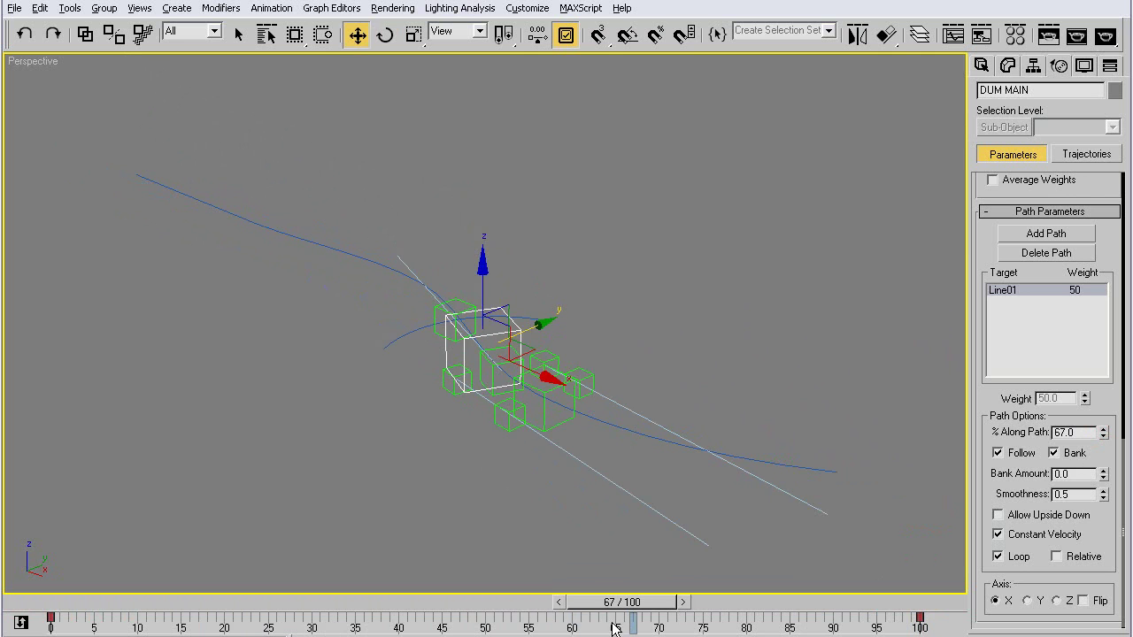
# Remove Dum Stear, both front wheel dummies and DUM MAIN from view, and select the central look-at dummy.
pyautogui.click(546, 392)
pyautogui.press('Delete')
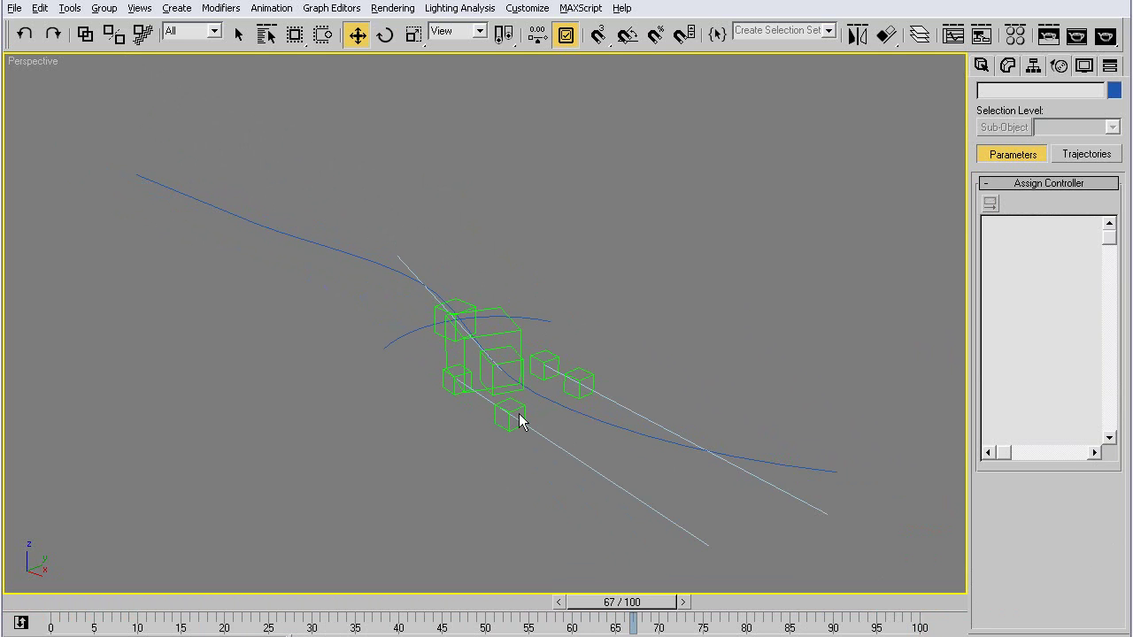
pyautogui.click(520, 423)
pyautogui.press('Delete')
pyautogui.click(583, 390)
pyautogui.click(511, 332)
pyautogui.press('Delete')
pyautogui.click(510, 348)
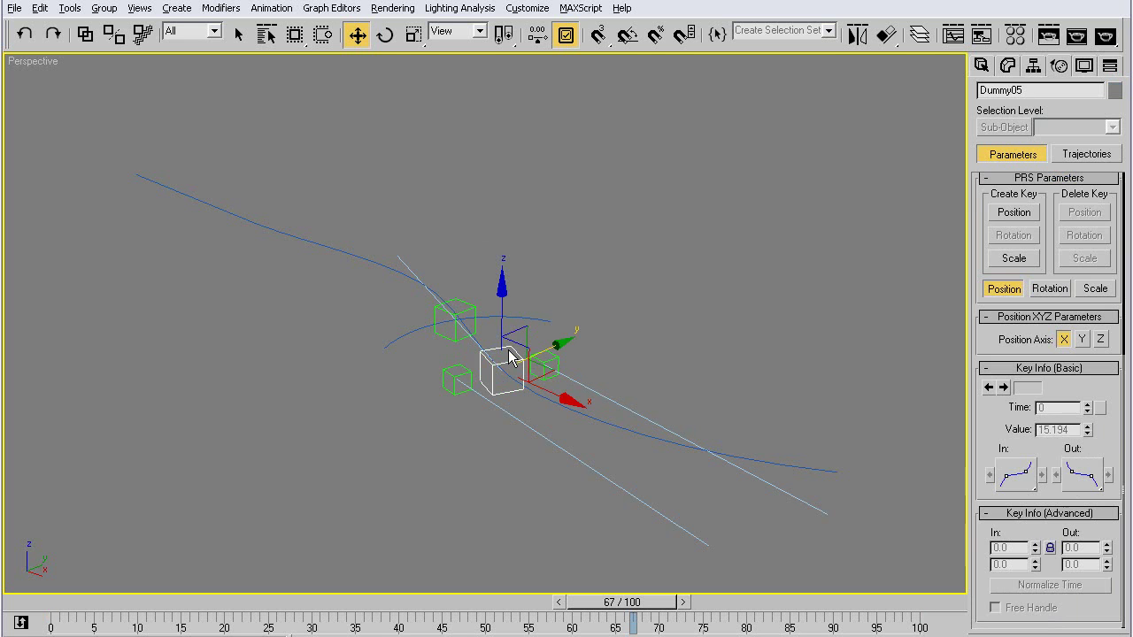
# Hide the central look-at dummy and return the animation to frame 0 in the Top view.
pyautogui.press('Delete')
pyautogui.moveTo(608, 601); pyautogui.dragTo(55, 528)
pyautogui.hotkey('alt', 'w')
pyautogui.rightClick(301, 229)
pyautogui.hotkey('alt', 'w')
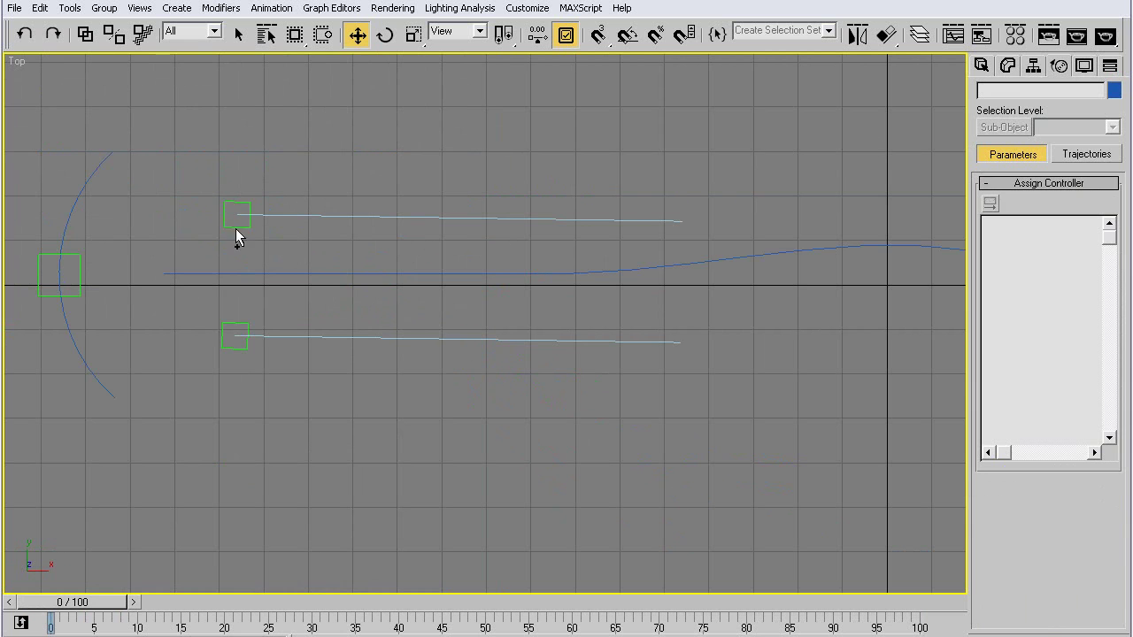
# Create a small dummy on the upper part of the rear arc, above DUM SLIDE, for a rear wheel.
pyautogui.moveTo(261, 224); pyautogui.dragTo(262, 225)
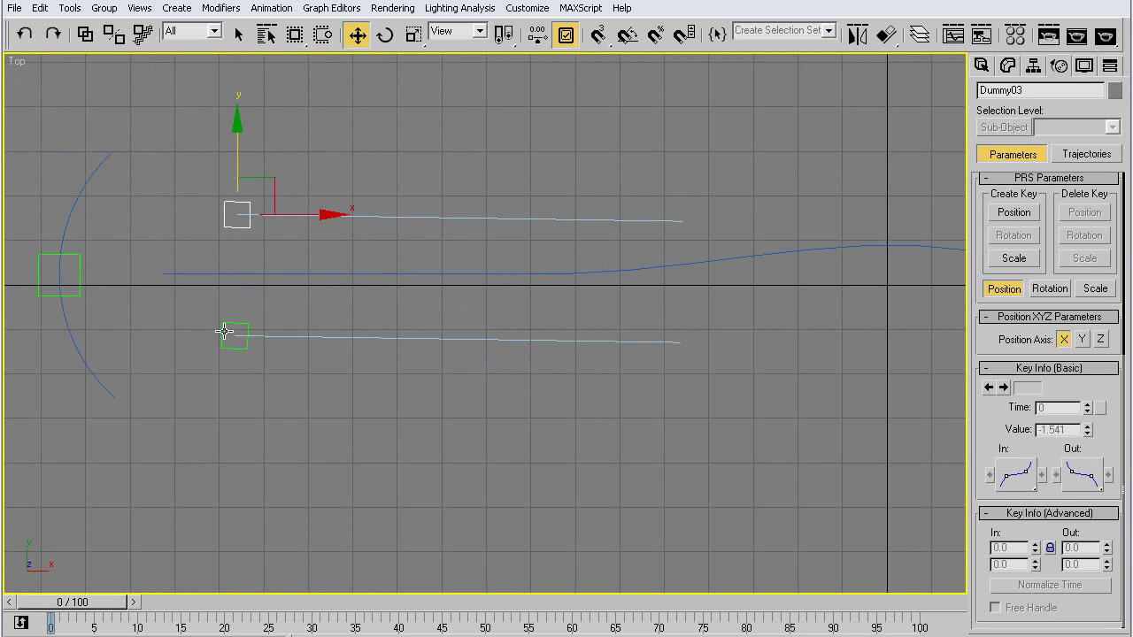
pyautogui.click(980, 65)
pyautogui.click(1016, 179)
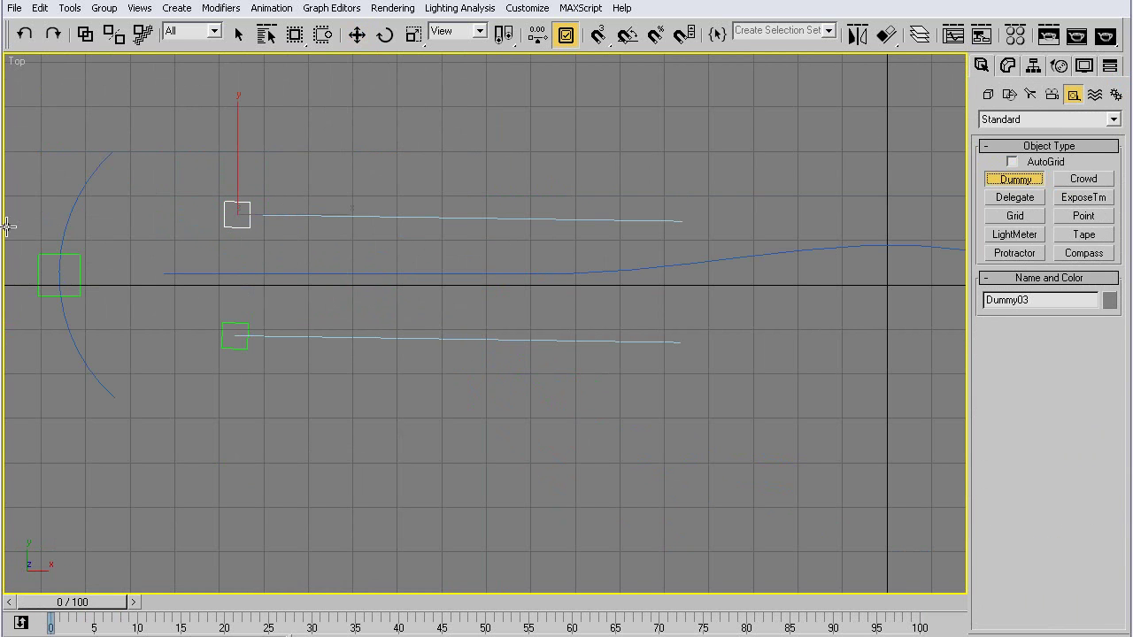
pyautogui.click(96, 209)
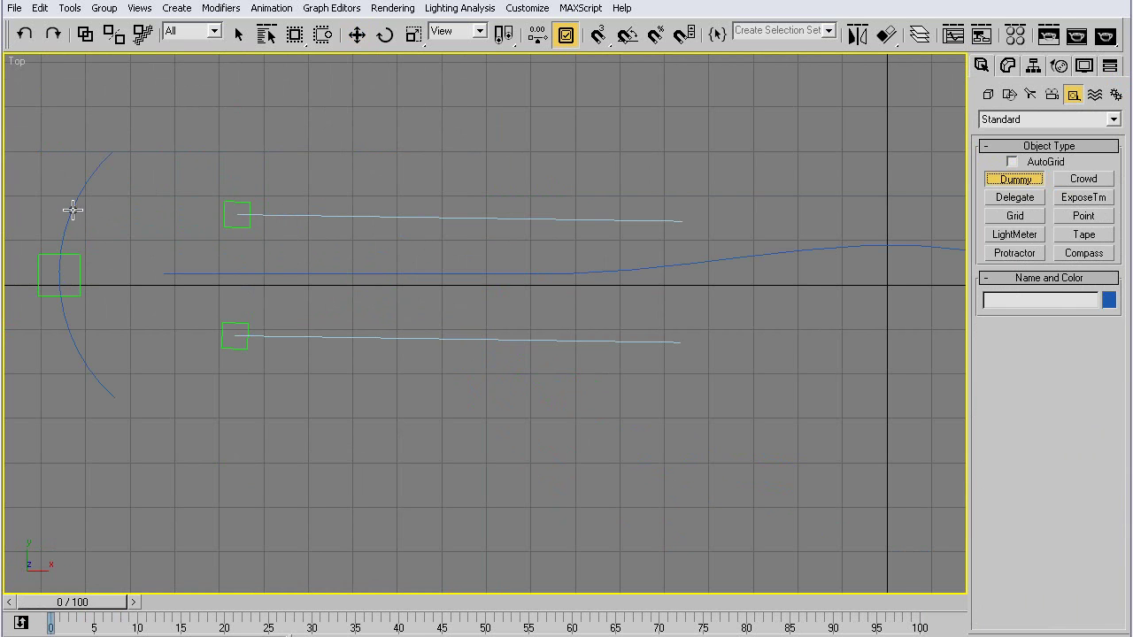
pyautogui.moveTo(72, 209); pyautogui.dragTo(89, 227)
# Clone the new rear wheel dummy straight down to the opposite part of the arc, below DUM SLIDE.
pyautogui.press('w')
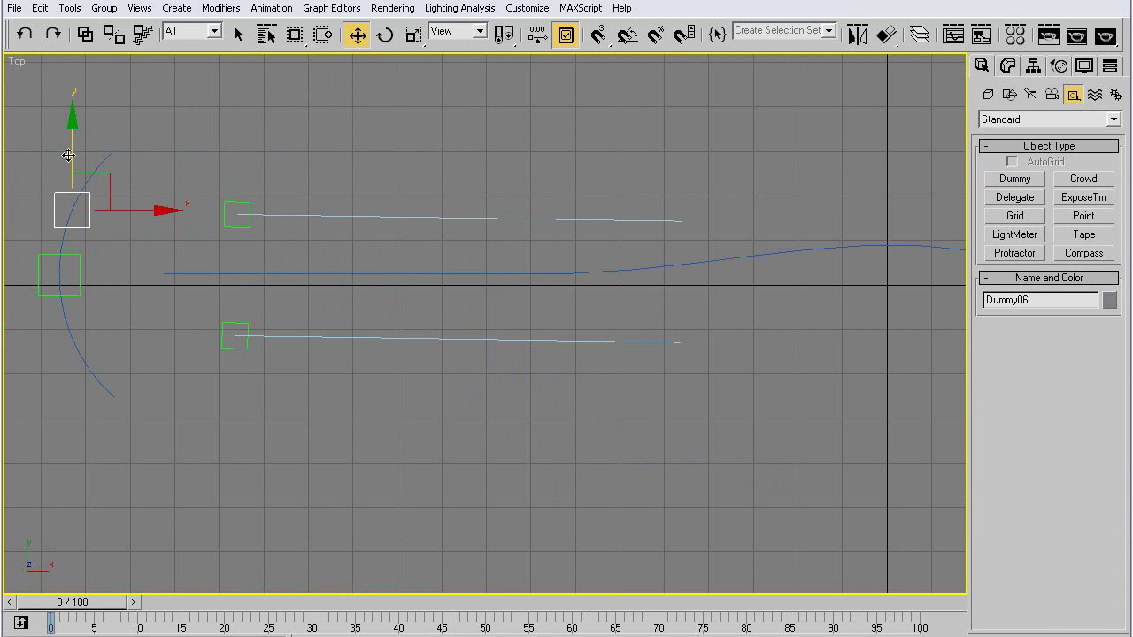
pyautogui.keyDown('shift'); pyautogui.moveTo(72, 174); pyautogui.dragTo(72, 306); pyautogui.keyUp('shift')
pyautogui.press('Return')
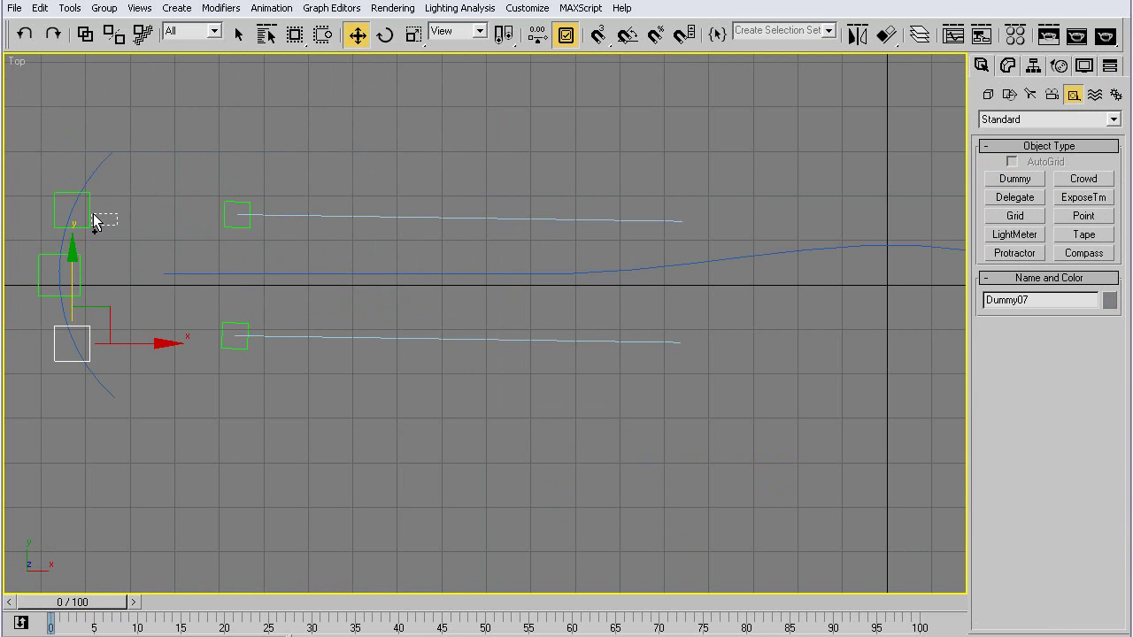
# Link both rear wheel dummies to DUM SLIDE as their parent, and clear the selection.
pyautogui.keyDown('ctrl'); pyautogui.click(89, 219); pyautogui.keyUp('ctrl')
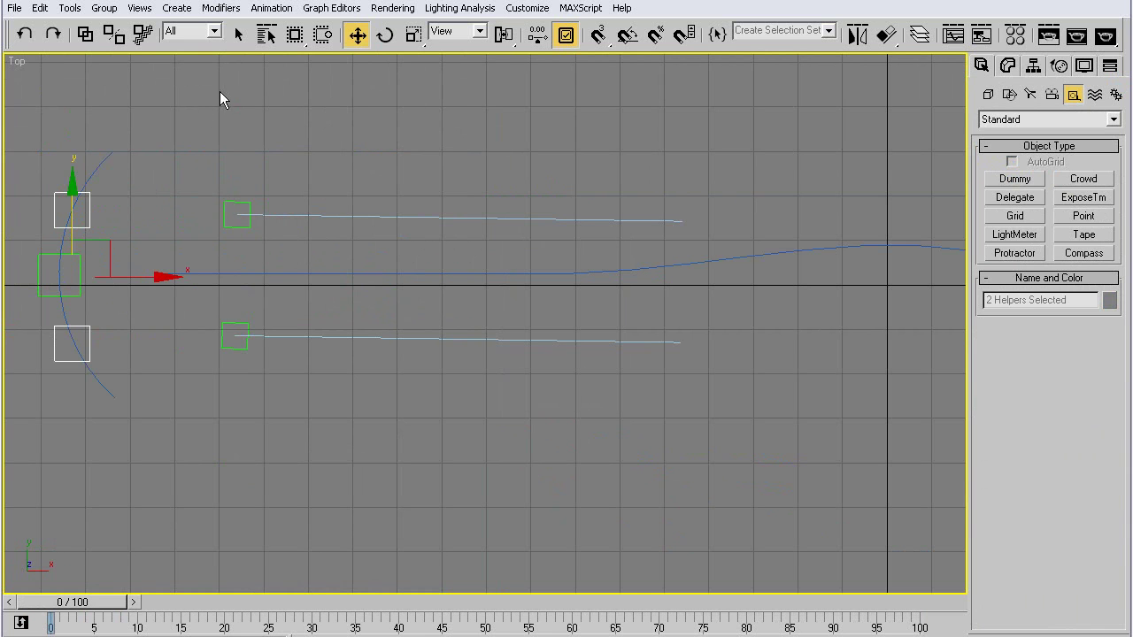
pyautogui.click(85, 34)
pyautogui.moveTo(89, 221); pyautogui.dragTo(78, 263)
pyautogui.click(357, 36)
pyautogui.click(335, 266)
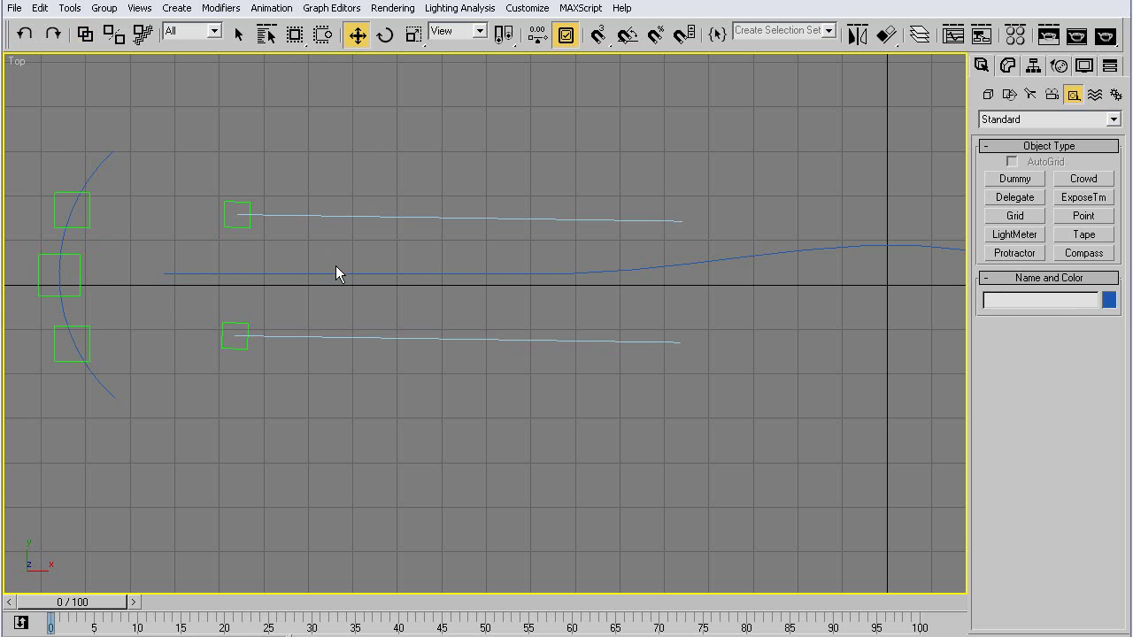
pyautogui.click(69, 326)
pyautogui.press('e')
pyautogui.click(309, 125)
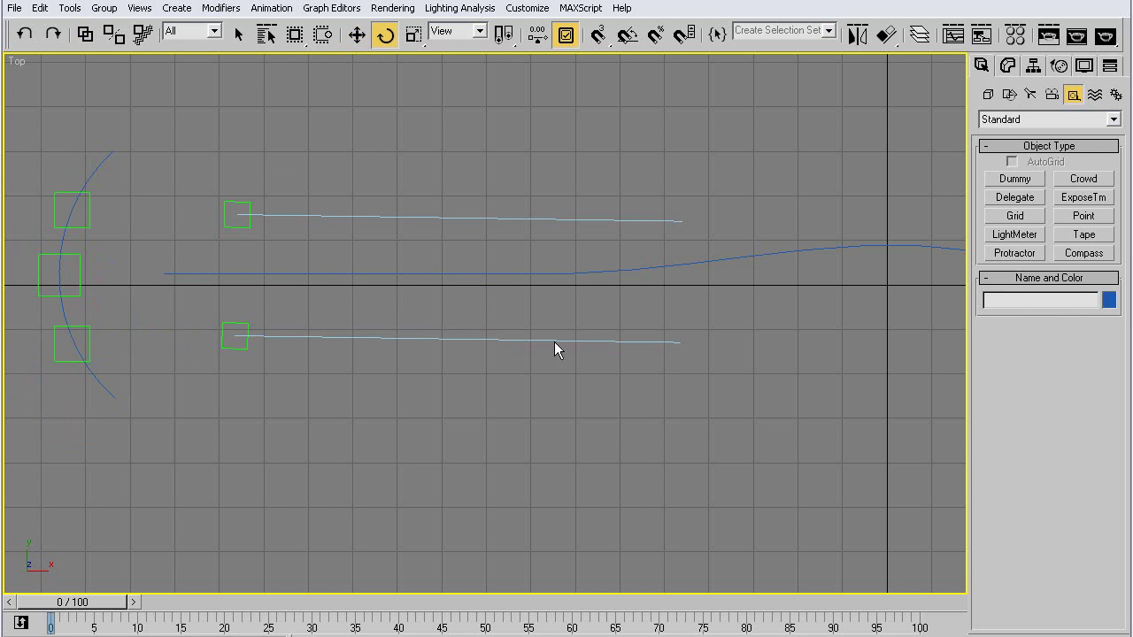
# In the Perspective view at frame 37, test moving DUM SLIDE along its arc with the linked rear wheel dummies.
pyautogui.hotkey('alt', 'w')
pyautogui.click(618, 484)
pyautogui.hotkey('alt', 'w')
pyautogui.click(108, 163)
pyautogui.moveTo(39, 605); pyautogui.dragTo(373, 629)
pyautogui.press('w')
pyautogui.moveTo(306, 211); pyautogui.dragTo(351, 194)
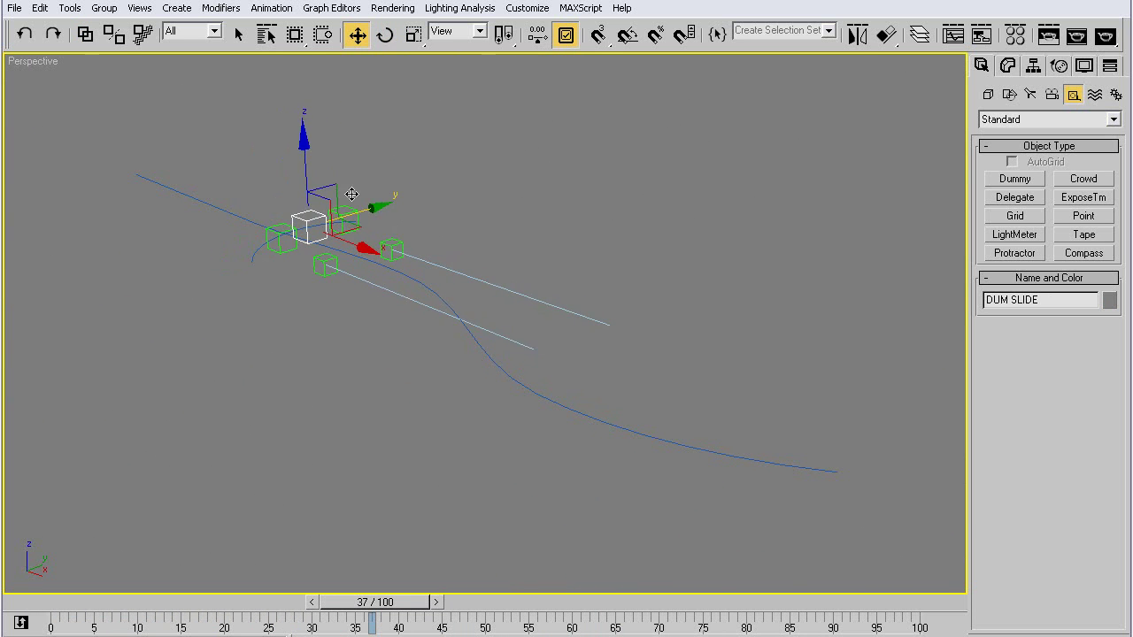
pyautogui.keyDown('alt'); pyautogui.moveTo(381, 230); pyautogui.dragTo(374, 331, button='middle'); pyautogui.keyUp('alt')
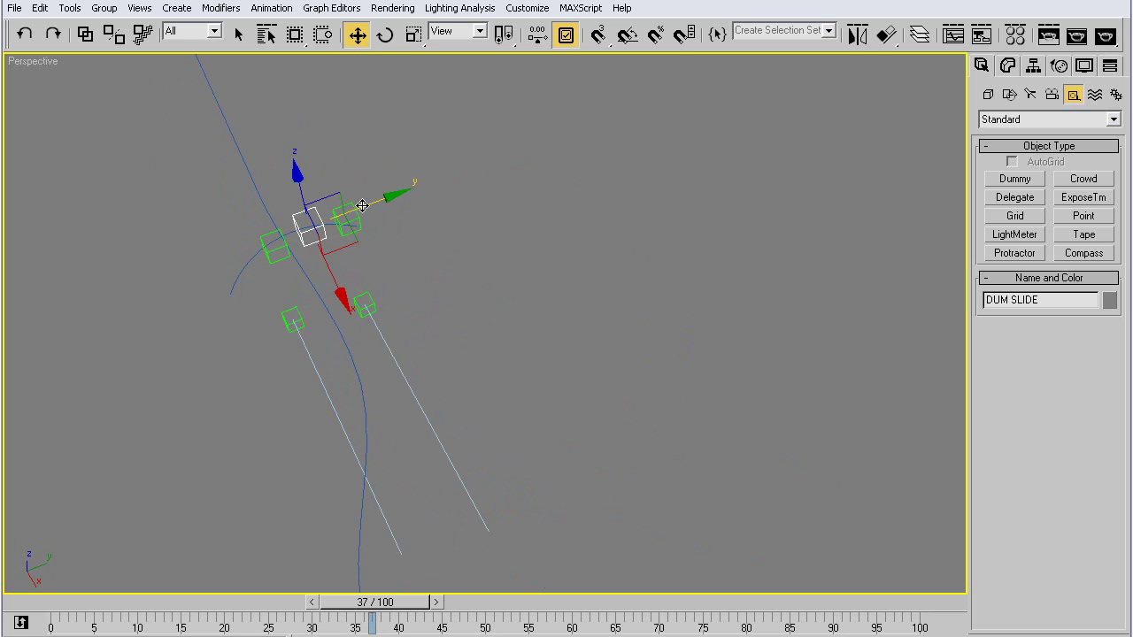
pyautogui.moveTo(362, 203); pyautogui.dragTo(329, 216)
# Unhide DUM MAIN, Dum Stear, Dummy01, Dummy02 and Dummy05, and return the animation to frame 0 in the Top view.
pyautogui.rightClick(329, 215)
pyautogui.press('5')
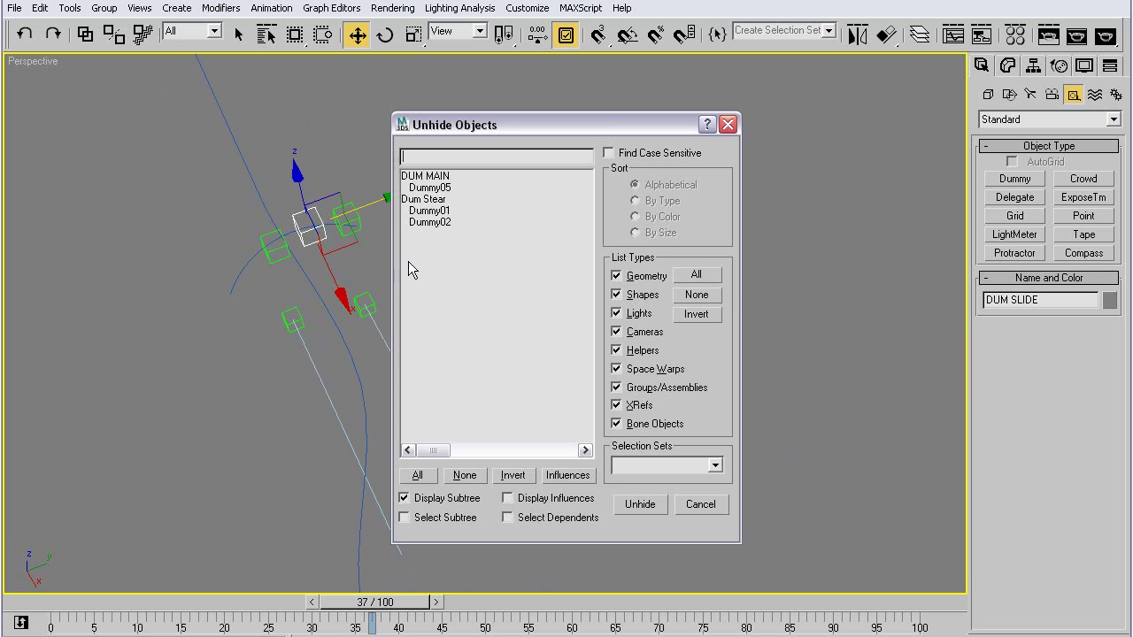
pyautogui.doubleClick(441, 184)
pyautogui.moveTo(363, 319)
pyautogui.keyDown('alt'); pyautogui.mouseDown(button='middle')
pyautogui.moveTo(354, 322)
pyautogui.moveTo(392, 334)
pyautogui.moveTo(372, 328)
pyautogui.mouseUp(button='middle'); pyautogui.keyUp('alt')
pyautogui.hotkey('alt', 'w')
pyautogui.rightClick(315, 300)
pyautogui.hotkey('alt', 'w')
pyautogui.moveTo(646, 162); pyautogui.dragTo(644, 213)
pyautogui.press('Home')
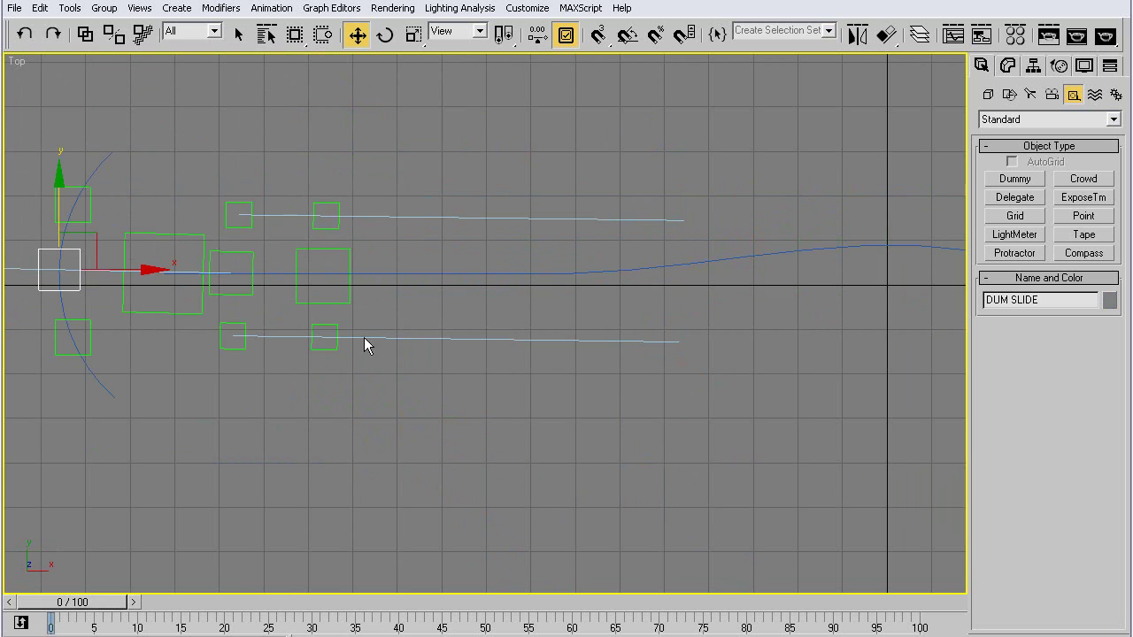
# Examine the names and parent-child hierarchy of the rig's dummies in the scene's object list, leaving nothing selected.
pyautogui.click(245, 226)
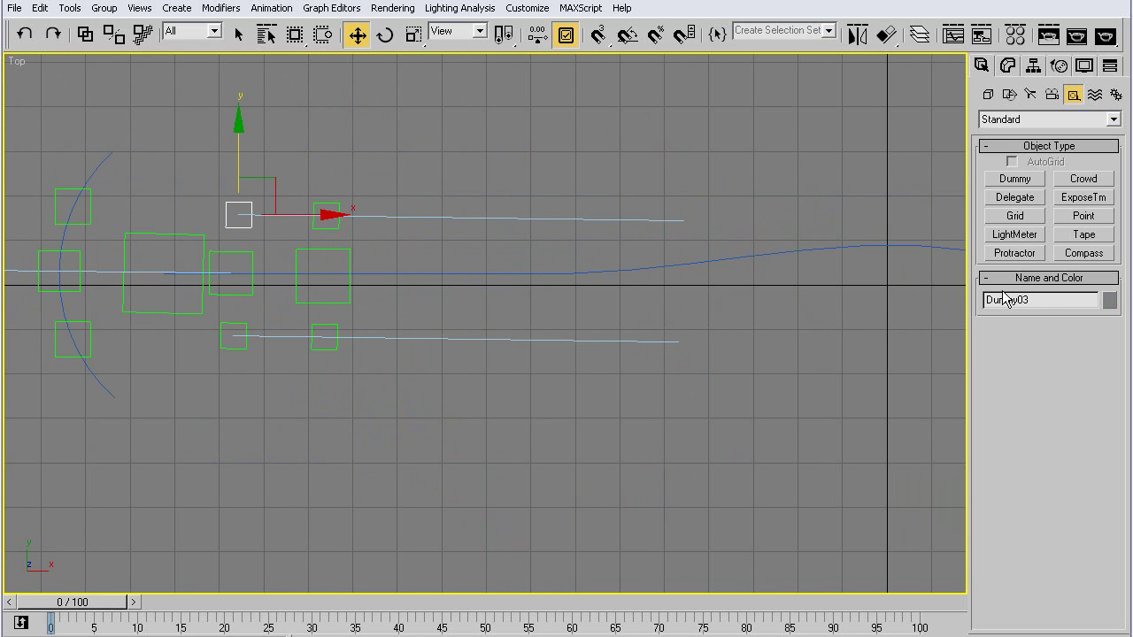
pyautogui.click(518, 144)
pyautogui.press('h')
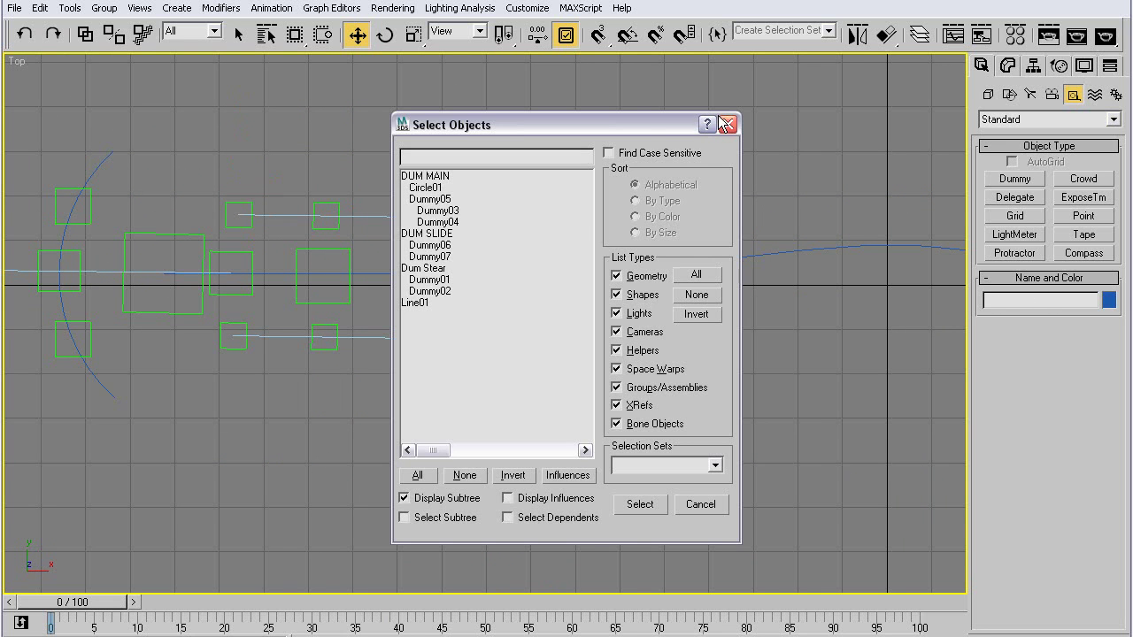
pyautogui.moveTo(482, 187); pyautogui.dragTo(455, 376)
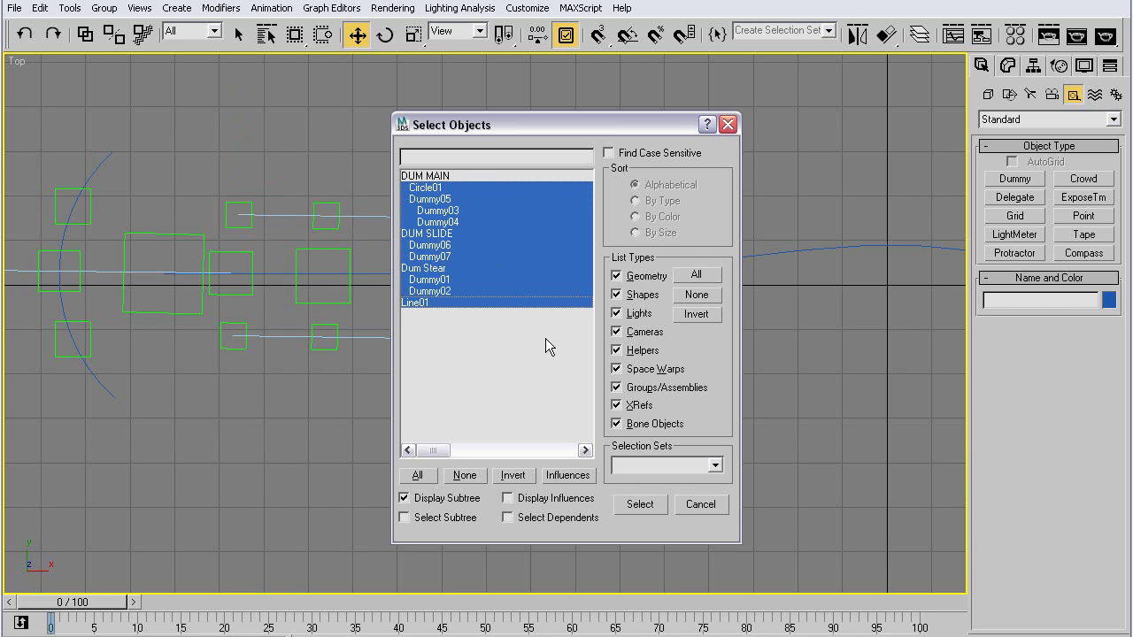
pyautogui.click(725, 127)
# Examine the complete dummy rig and its motion path at frame 0 in the Perspective view.
pyautogui.hotkey('alt', 'w')
pyautogui.rightClick(713, 427)
pyautogui.hotkey('alt', 'w')
pyautogui.hotkey('ctrl', 'r')
pyautogui.moveTo(407, 347); pyautogui.dragTo(402, 257)
pyautogui.press('w')
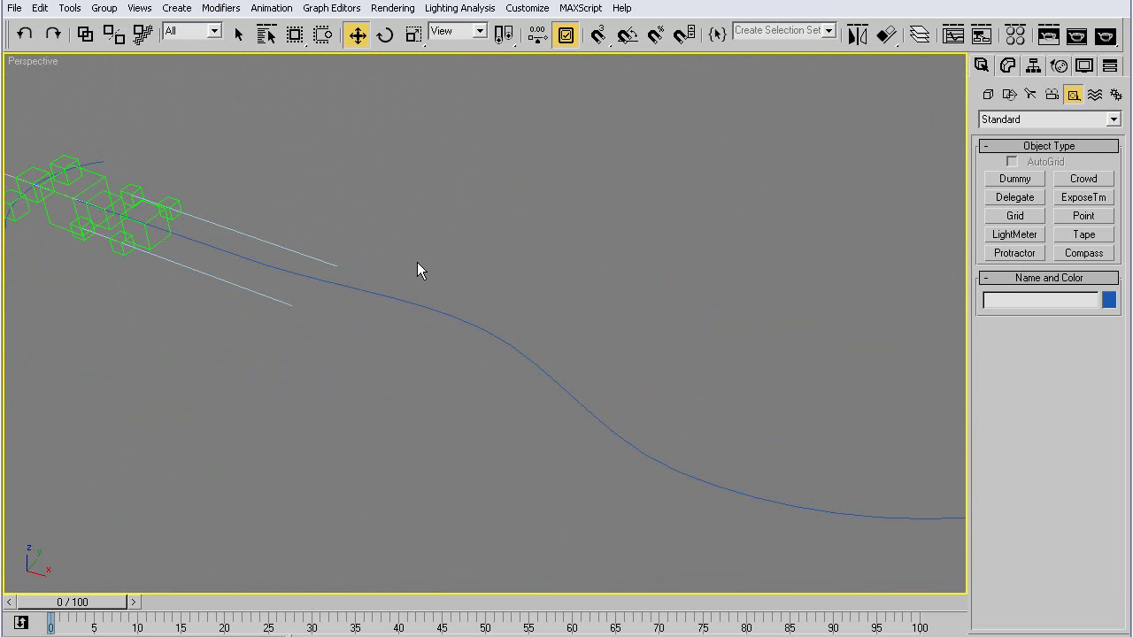